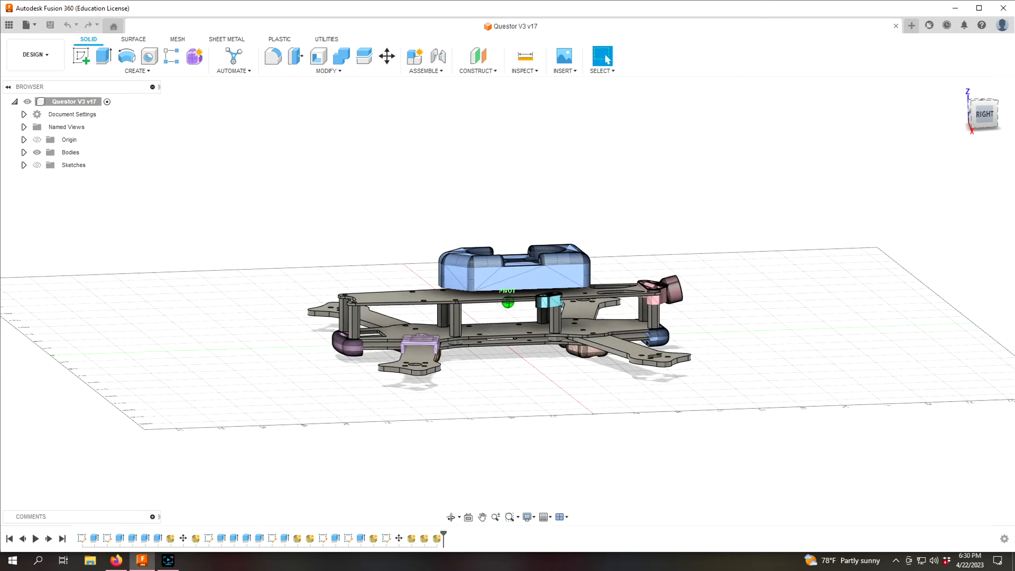
- Examine the quadcopter frame from its sides and from above, including the arms, plates and mounted accessories
mouse_move(491, 302)
middle_mouse_down("shift")
mouse_move(496, 317)
mouse_move(476, 357)
mouse_move(447, 362)
mouse_move(511, 362)
mouse_move(282, 322)
mouse_move(204, 332)
middle_mouse_up("shift")
middle_click_drag(521, 342, 492, 352, "shift")
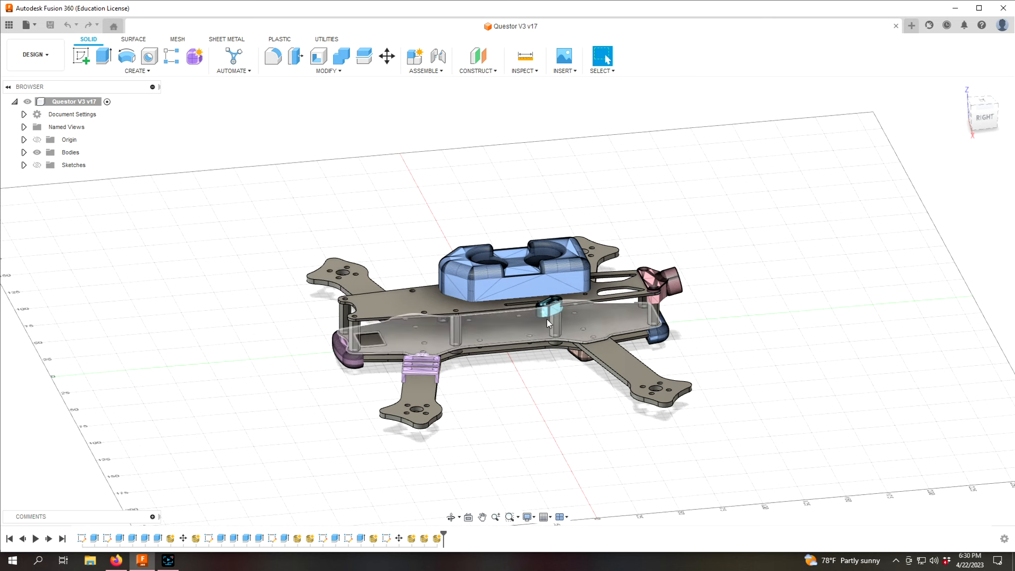
mouse_move(975, 124)
left_mouse_down()
mouse_move(979, 106)
mouse_move(1009, 103)
left_mouse_up()
mouse_move(278, 208)
middle_mouse_down("shift")
mouse_move(347, 216)
mouse_move(385, 270)
middle_mouse_up("shift")
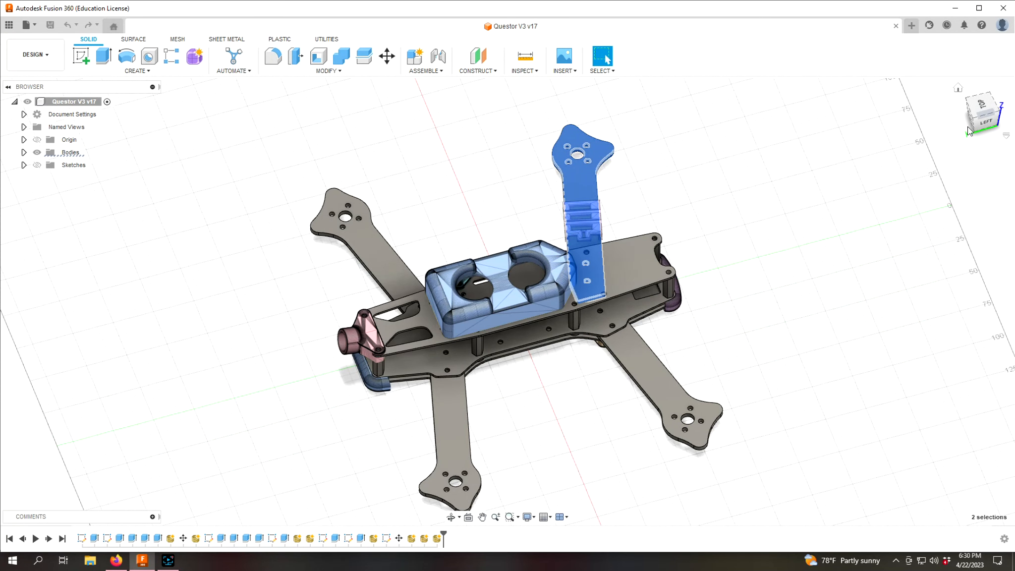
left_click_drag(981, 122, 999, 100)
mouse_move(508, 278)
middle_mouse_down("shift")
mouse_move(329, 317)
mouse_move(270, 312)
middle_mouse_up("shift")
left_click_drag(983, 113, 976, 106)
middle_click_drag(507, 302, 285, 300, "shift")
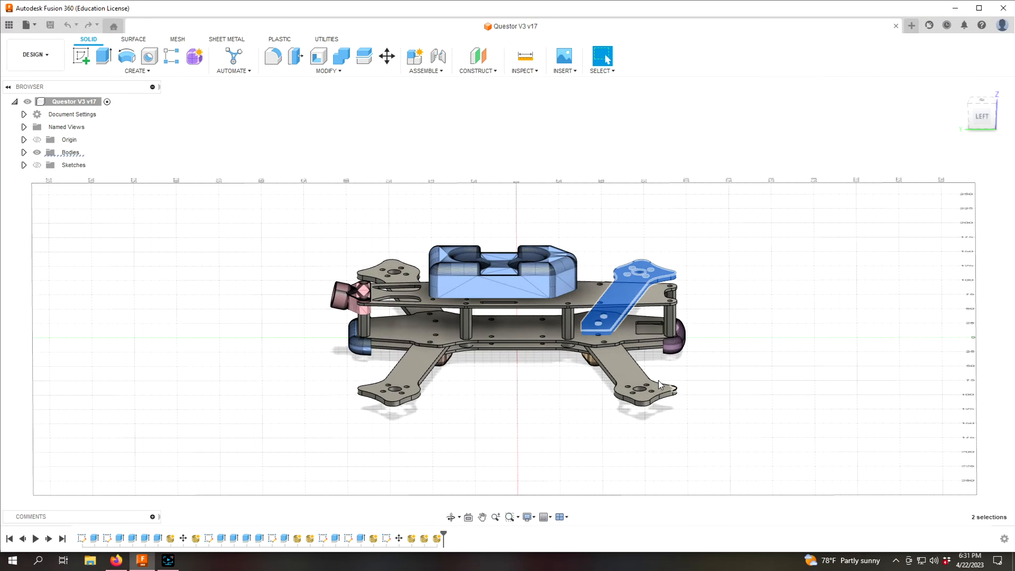
mouse_move(961, 122)
left_mouse_down()
mouse_move(882, 157)
mouse_move(774, 146)
mouse_move(768, 156)
left_mouse_up()
mouse_move(724, 297)
middle_mouse_down("shift")
mouse_move(669, 290)
mouse_move(644, 258)
middle_mouse_up("shift")
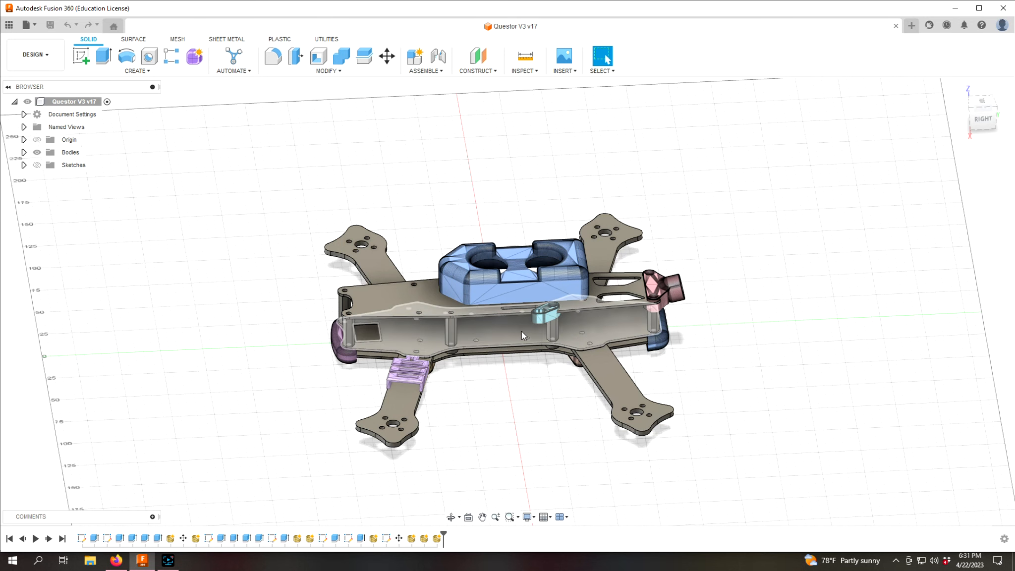
- Inspect the frame's top plate and its mounting holes up close and from directly above
scroll(459, 333, "up", 4)
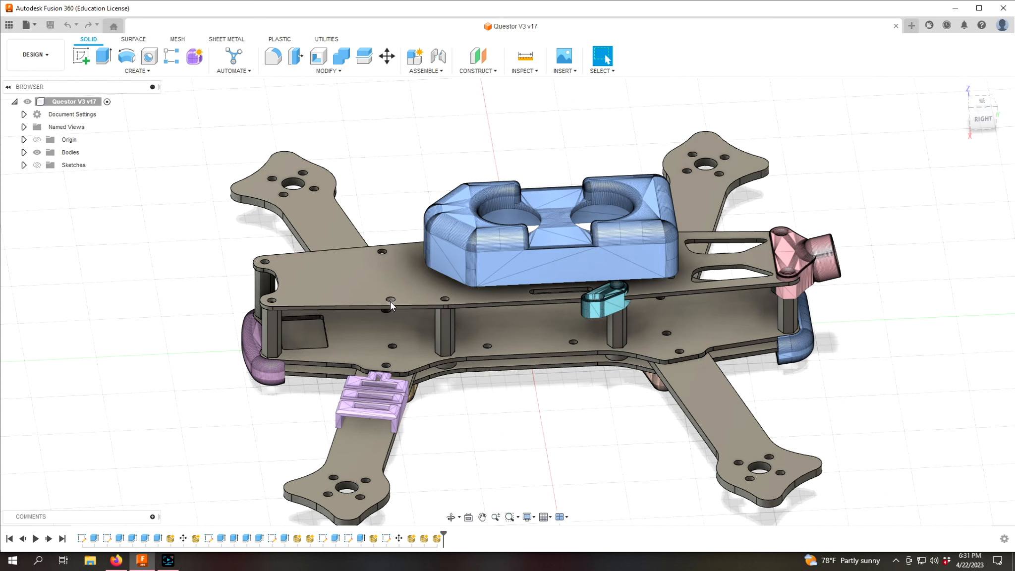
scroll(375, 251, "up", 3)
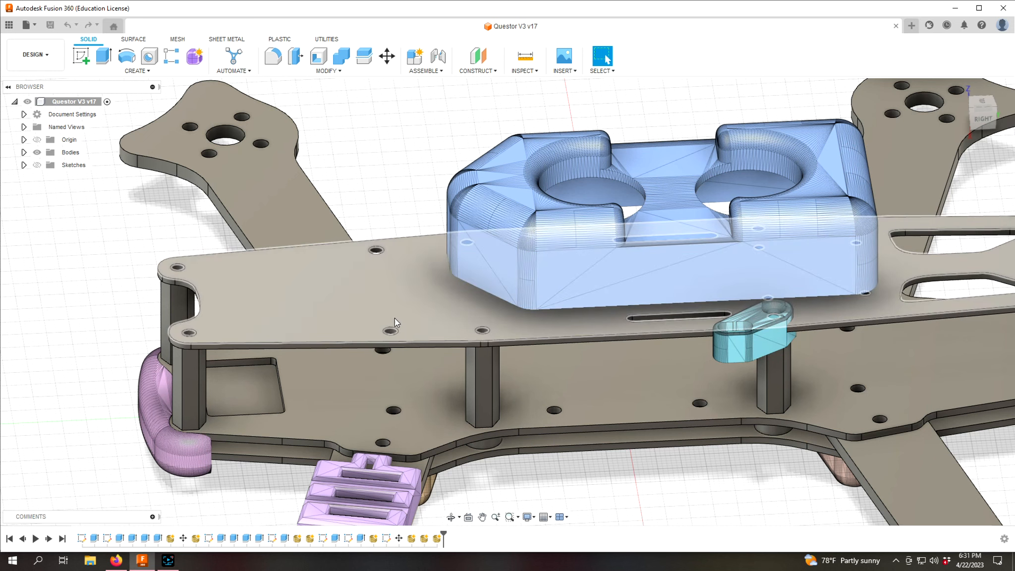
scroll(390, 348, "down", 5)
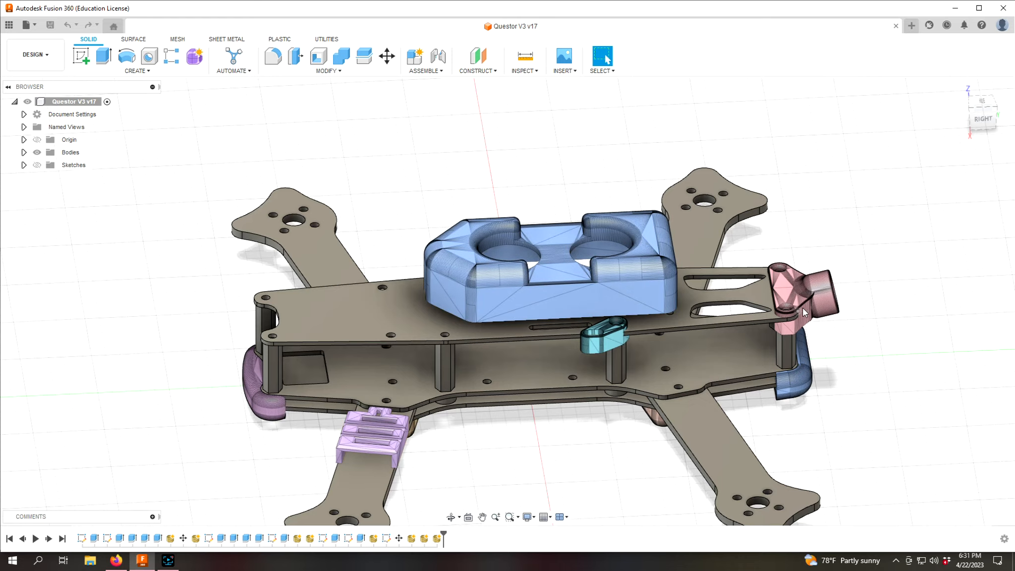
left_click_drag(984, 124, 700, 102)
middle_click_drag(436, 248, 395, 332, "shift")
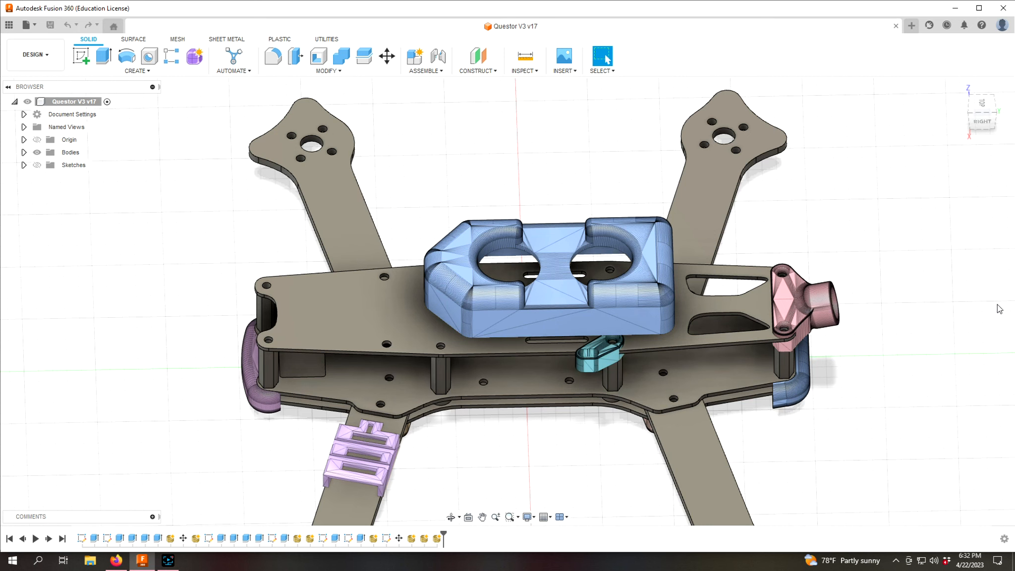
scroll(761, 293, "up", 2)
scroll(612, 293, "down", 4)
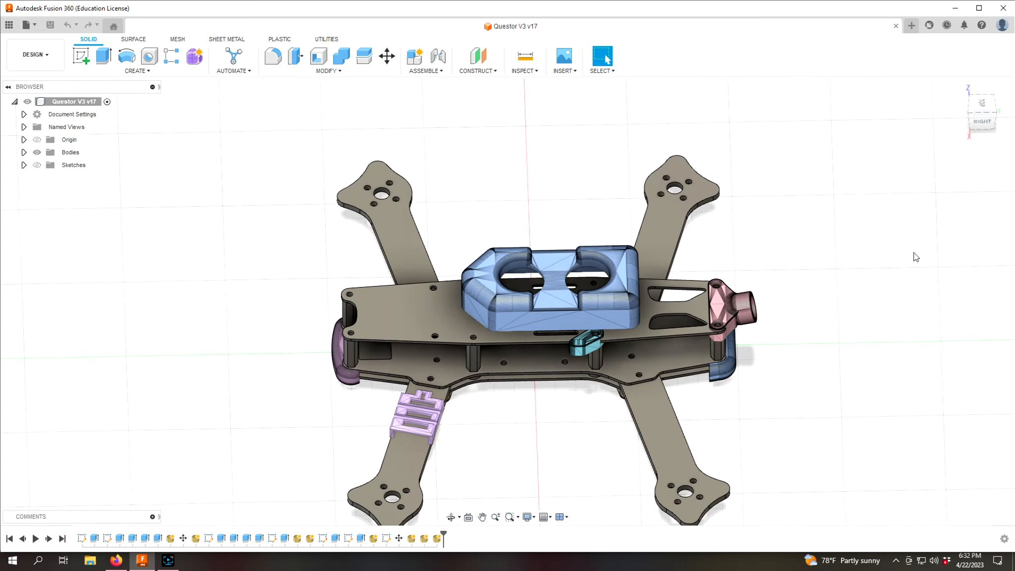
left_click(981, 110)
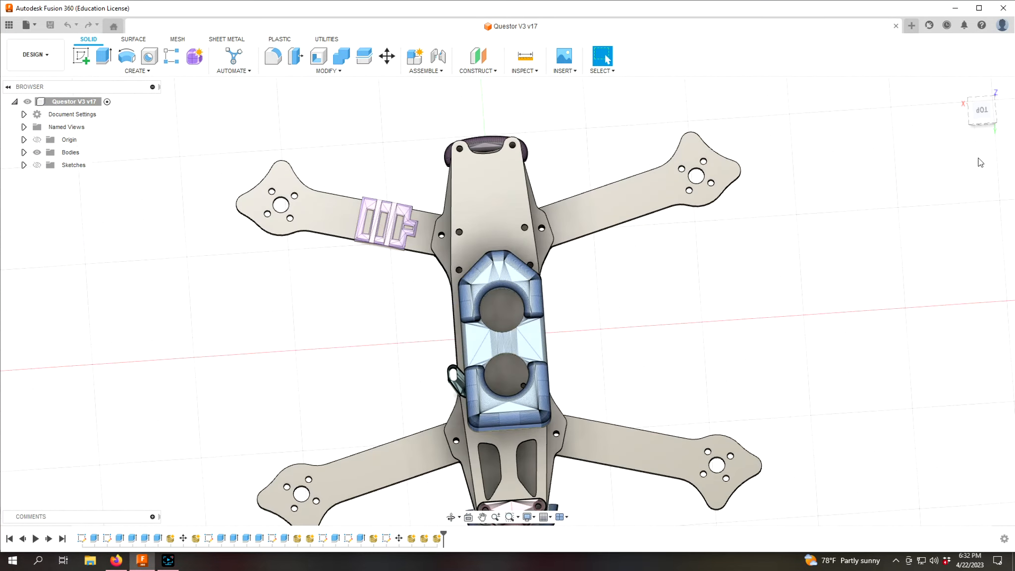
mouse_move(972, 119)
left_mouse_down()
mouse_move(979, 163)
mouse_move(982, 116)
left_mouse_up()
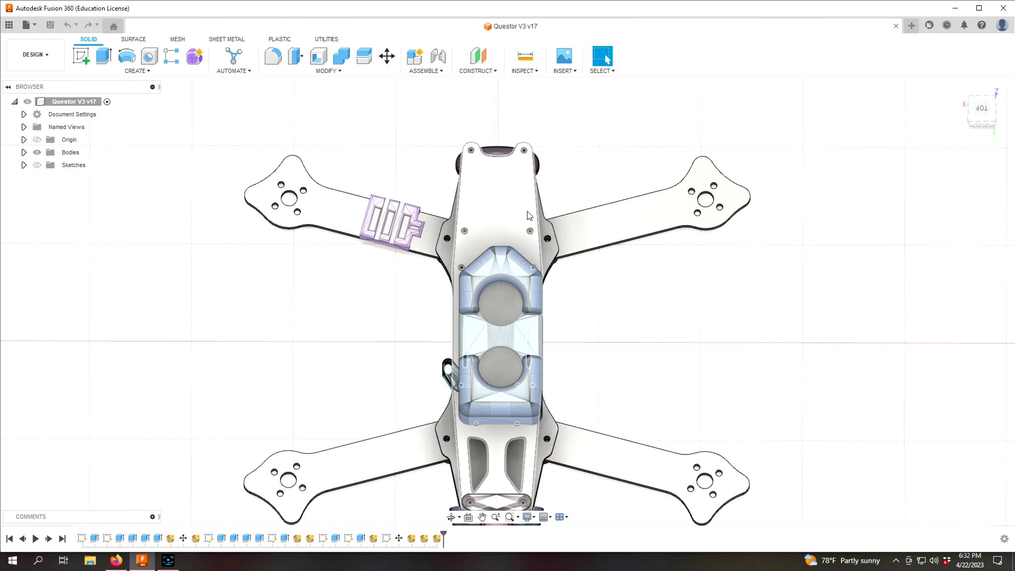
- Check which body the top plate belongs to by selecting its face and the standoff1 body
left_click(516, 198)
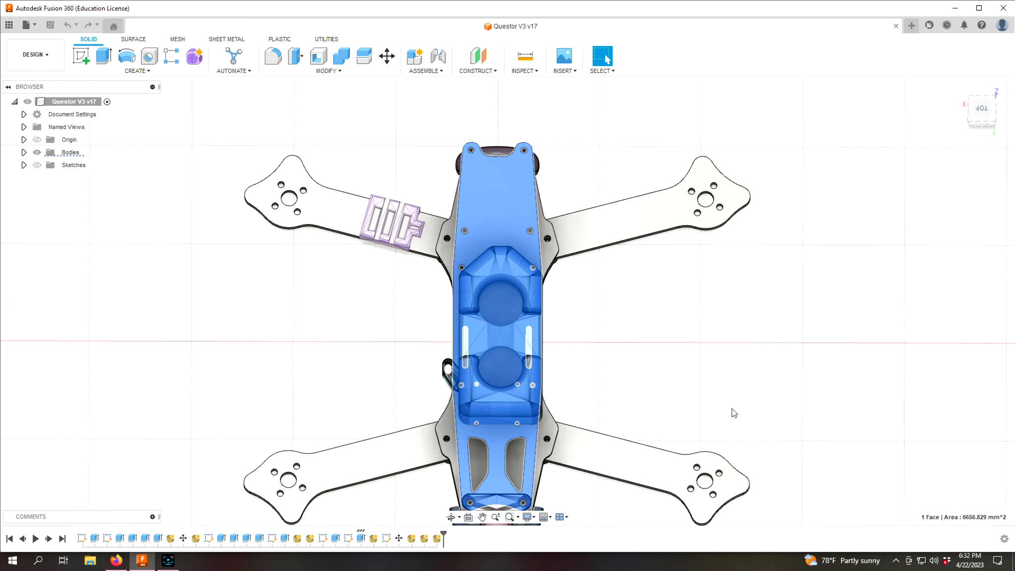
left_click(23, 153)
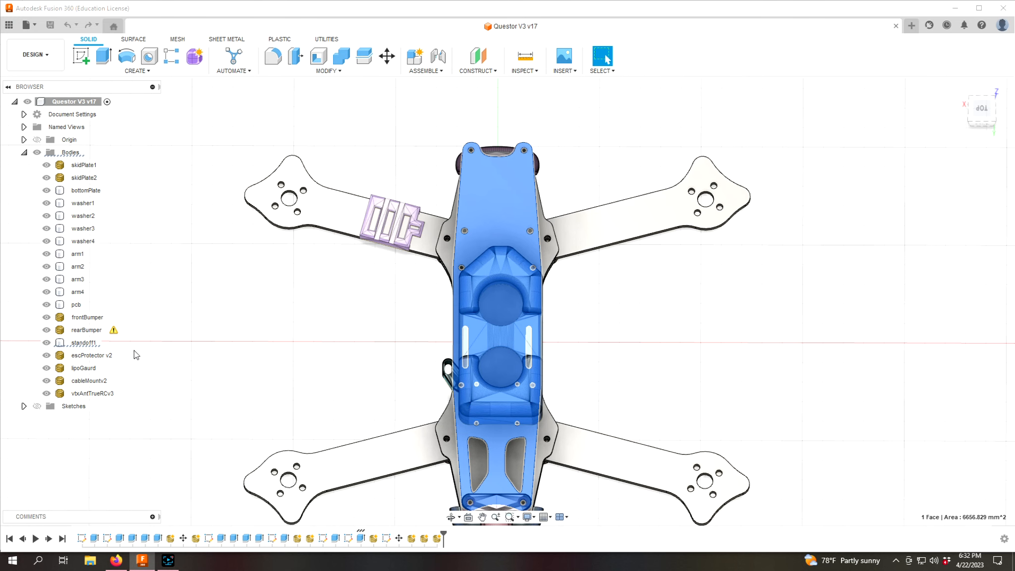
left_click(82, 342)
left_click(511, 288)
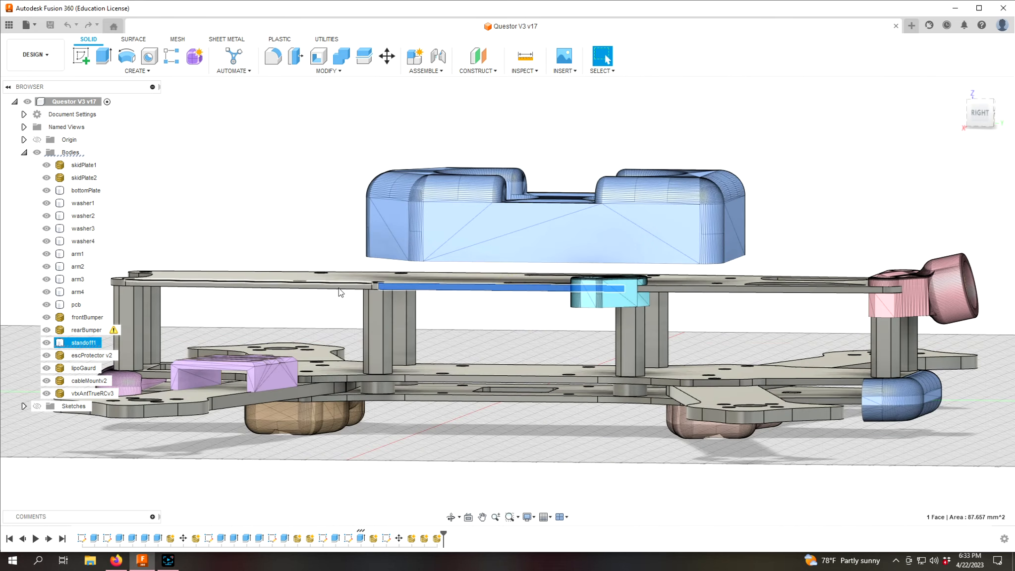
left_click(90, 344)
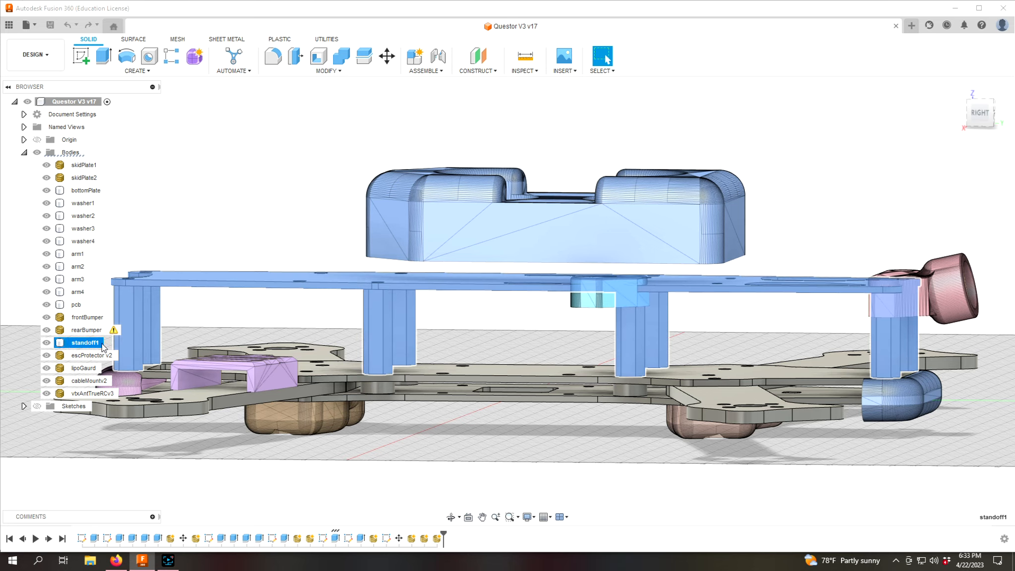
mouse_move(973, 101)
left_mouse_down()
mouse_move(918, 164)
mouse_move(910, 99)
mouse_move(848, 89)
mouse_move(875, 72)
mouse_move(877, 99)
mouse_move(949, 161)
left_mouse_up()
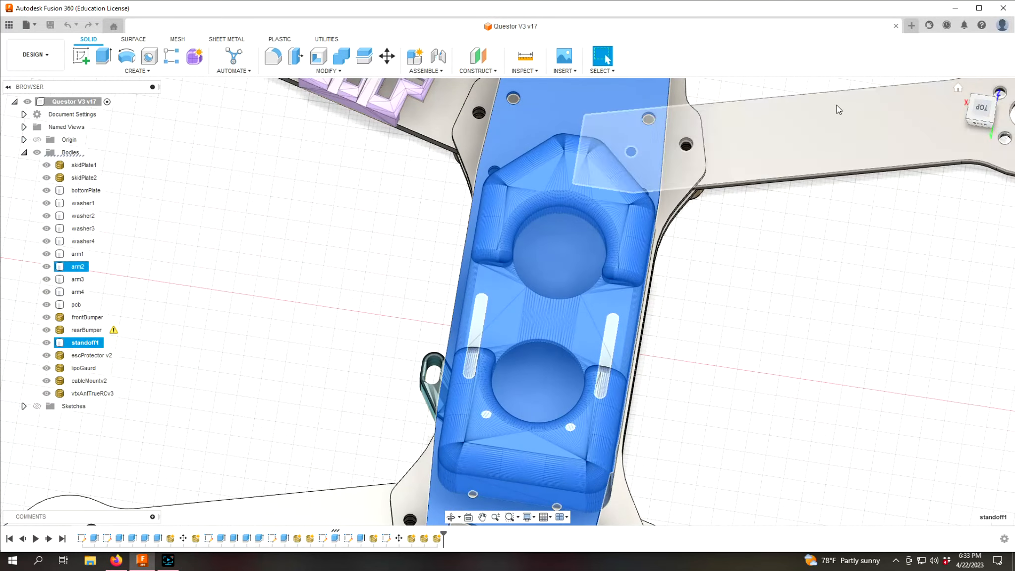
left_click(598, 105)
scroll(800, 240, "down", 5)
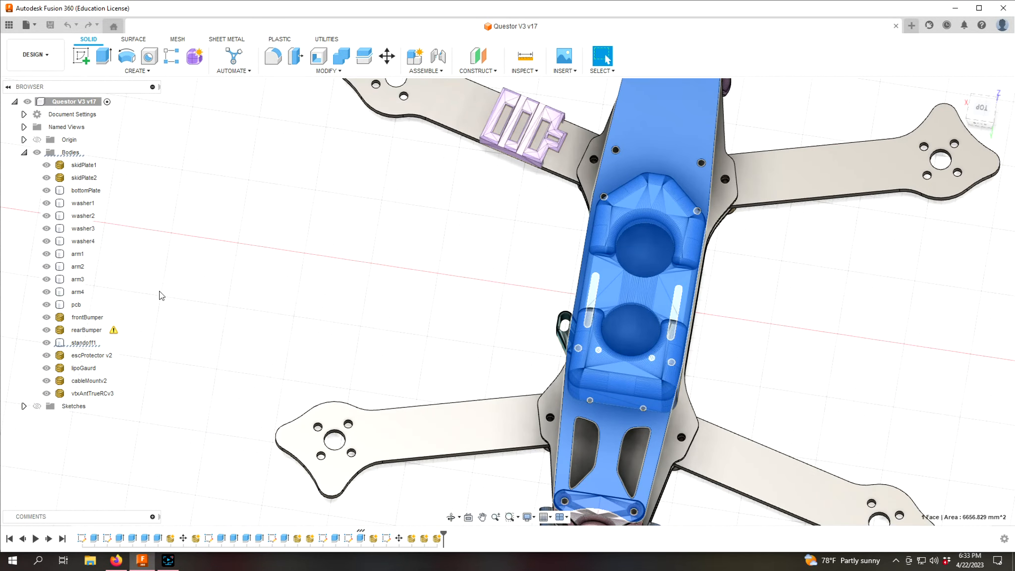
right_click(93, 344)
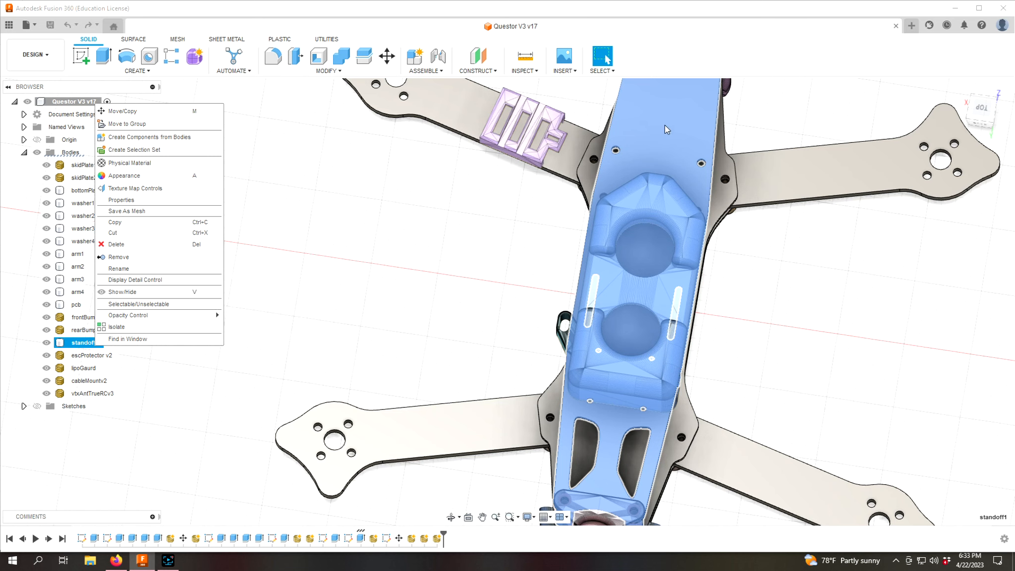
key("Escape")
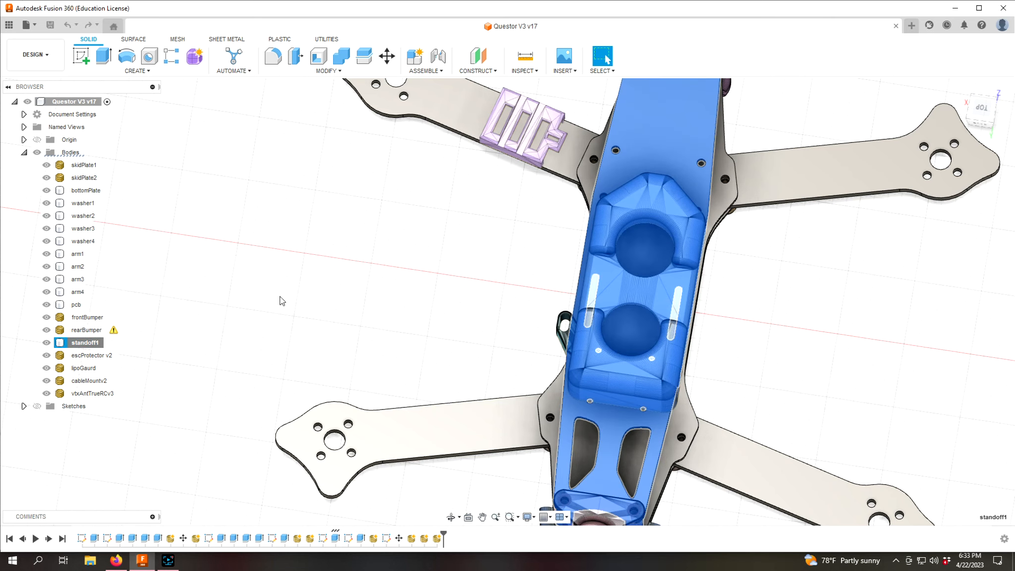
- Create a sketch on the upper face of the frame's top plate
left_click_drag(982, 110, 962, 92)
middle_click_drag(694, 209, 717, 186, "shift")
scroll(729, 156, "up", 5)
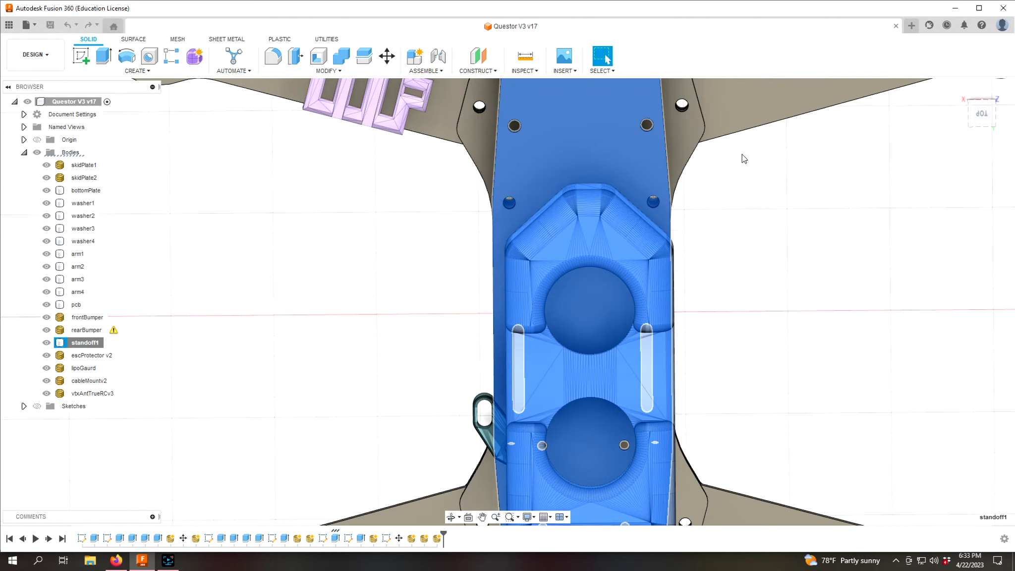
left_click(617, 126)
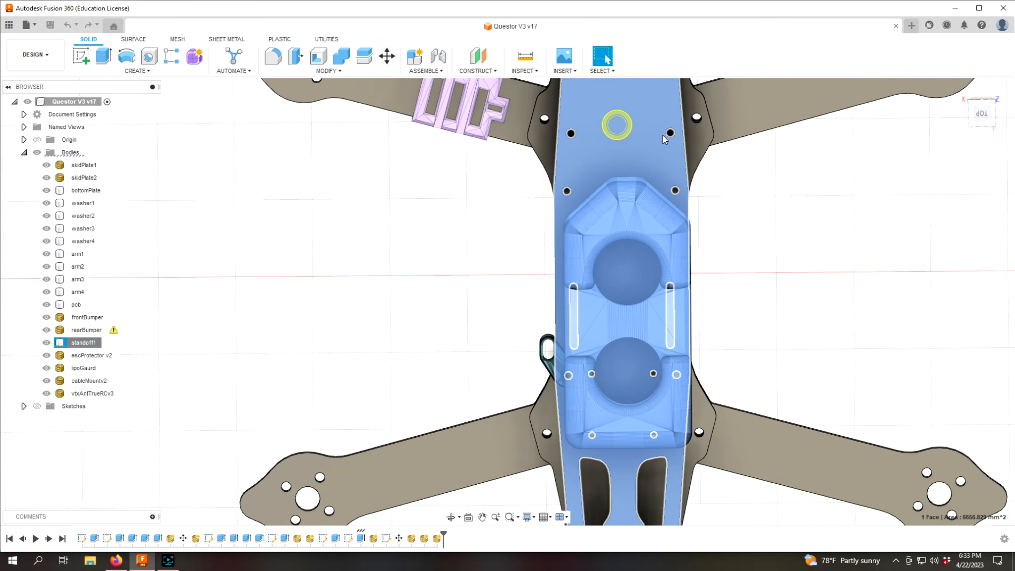
scroll(753, 140, "up", 1)
scroll(749, 142, "down", 2)
left_click_drag(977, 101, 980, 106)
scroll(735, 173, "up", 2)
scroll(735, 173, "down", 3)
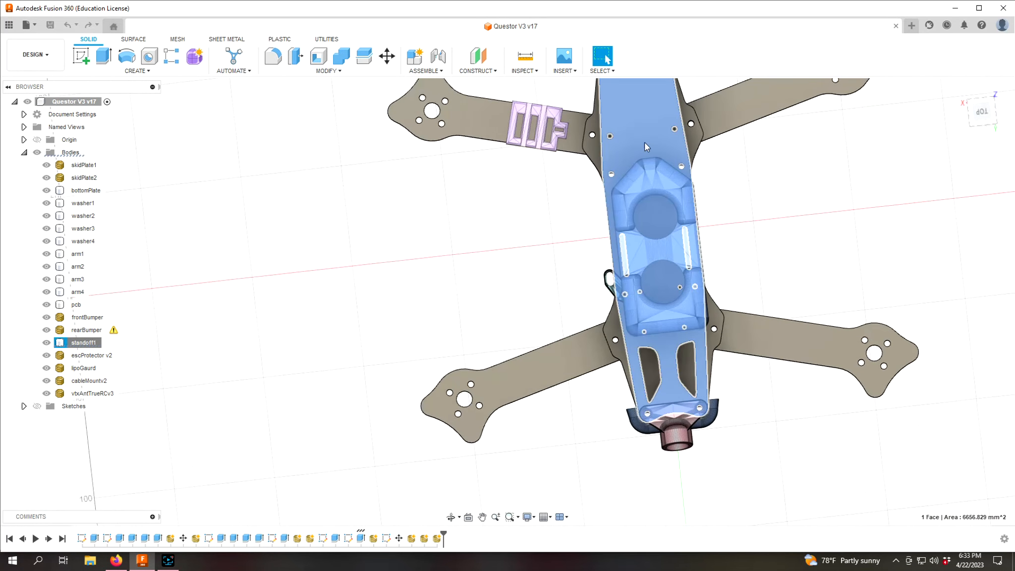
right_click(640, 120)
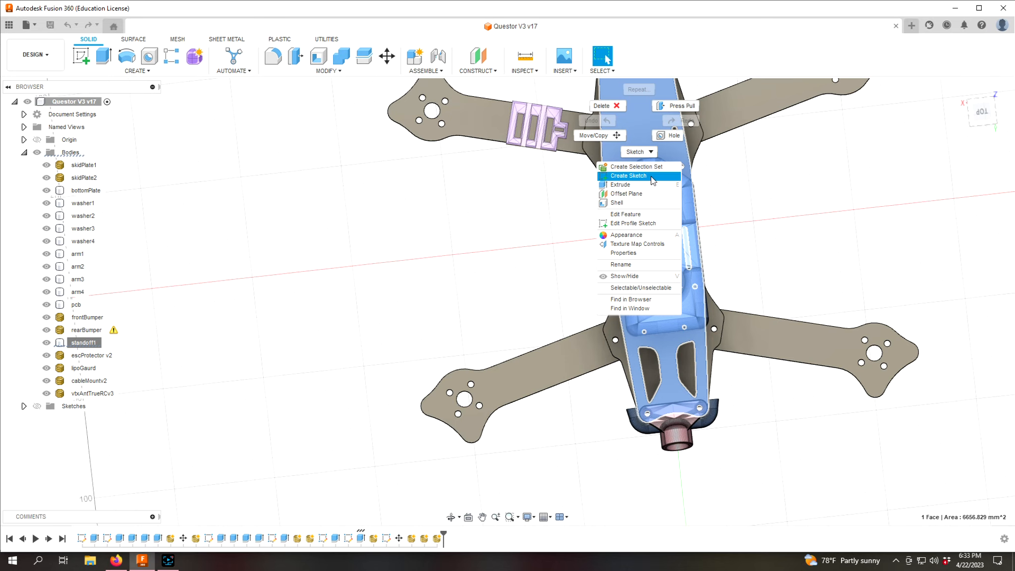
left_click(628, 175)
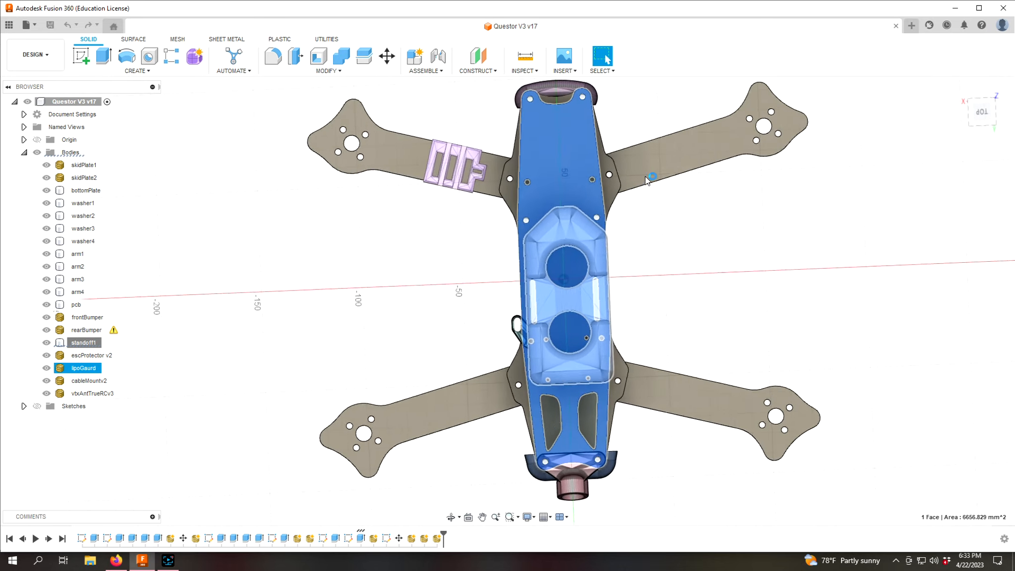
scroll(620, 107, "up", 3)
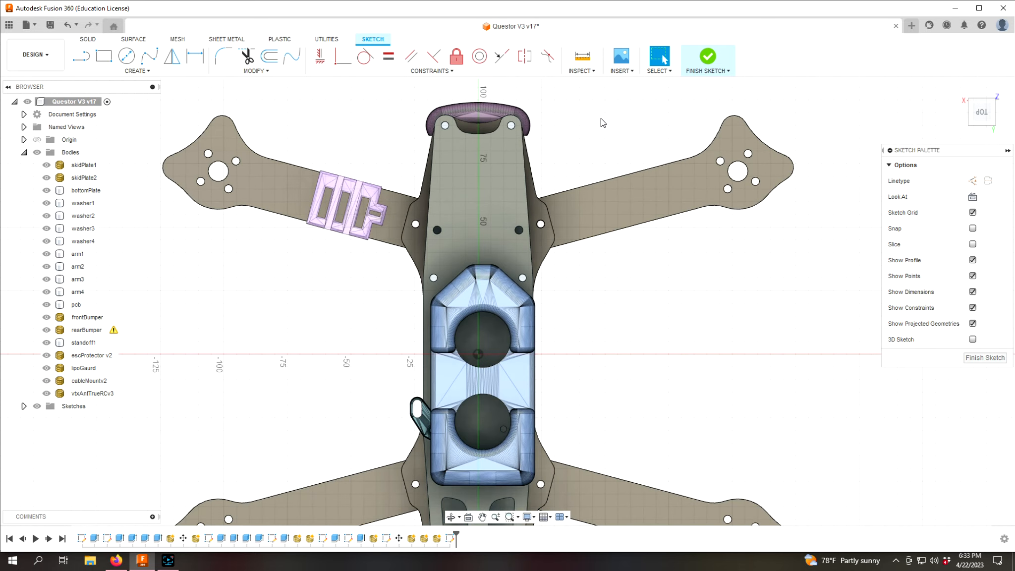
- Project the top plate's upper face into the sketch with the projection link enabled
left_click(138, 73)
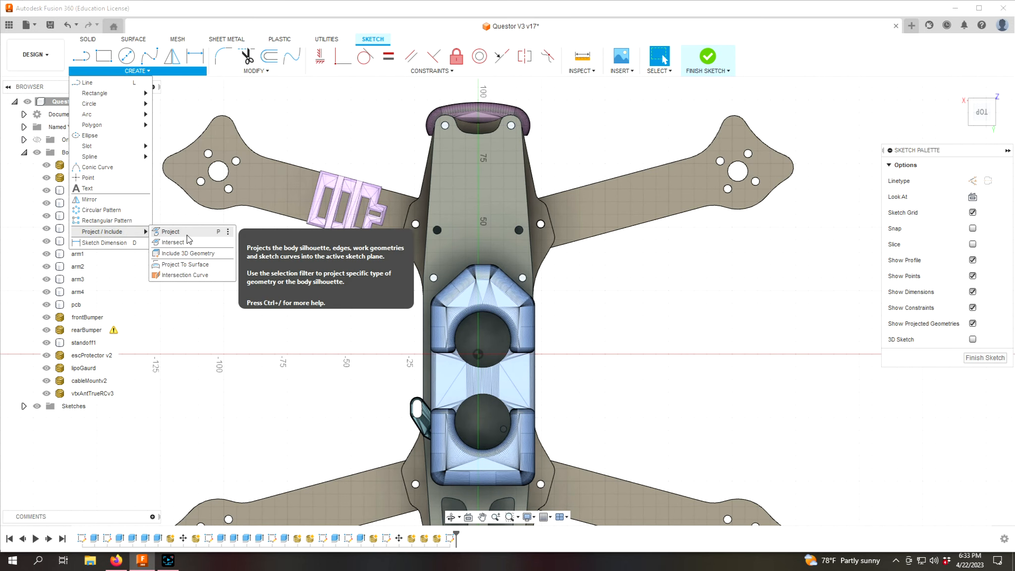
left_click(188, 235)
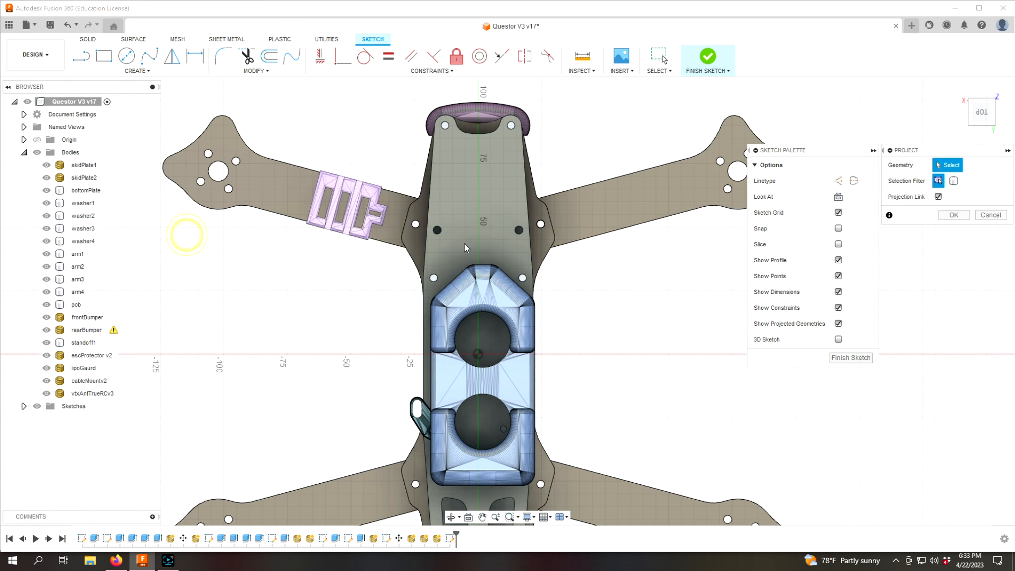
left_click(495, 196)
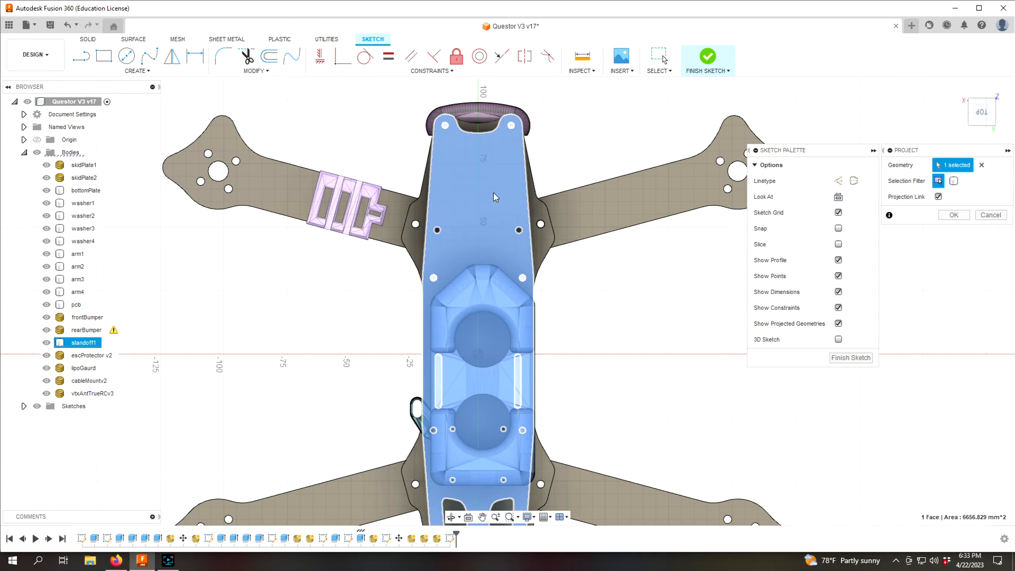
left_click(971, 124)
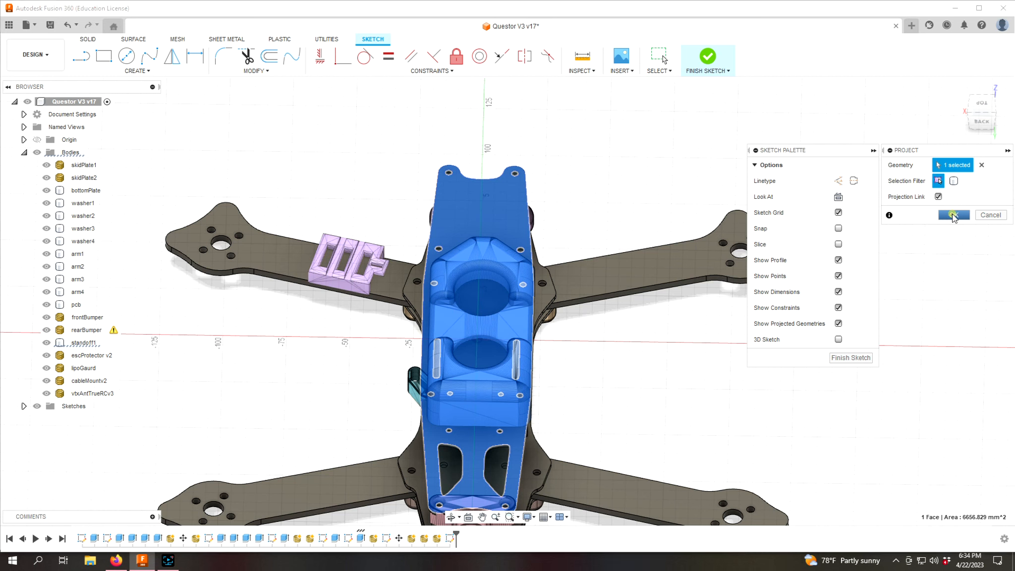
left_click(954, 216)
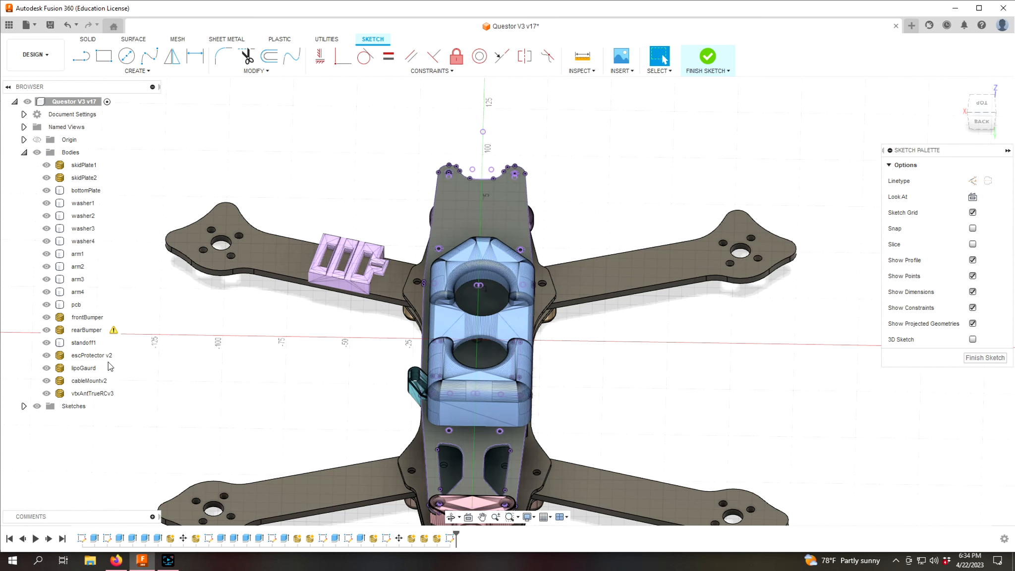
- Hide all bodies and Sketch13, and select the new sketch holding the projected top plate outline
left_click(23, 407)
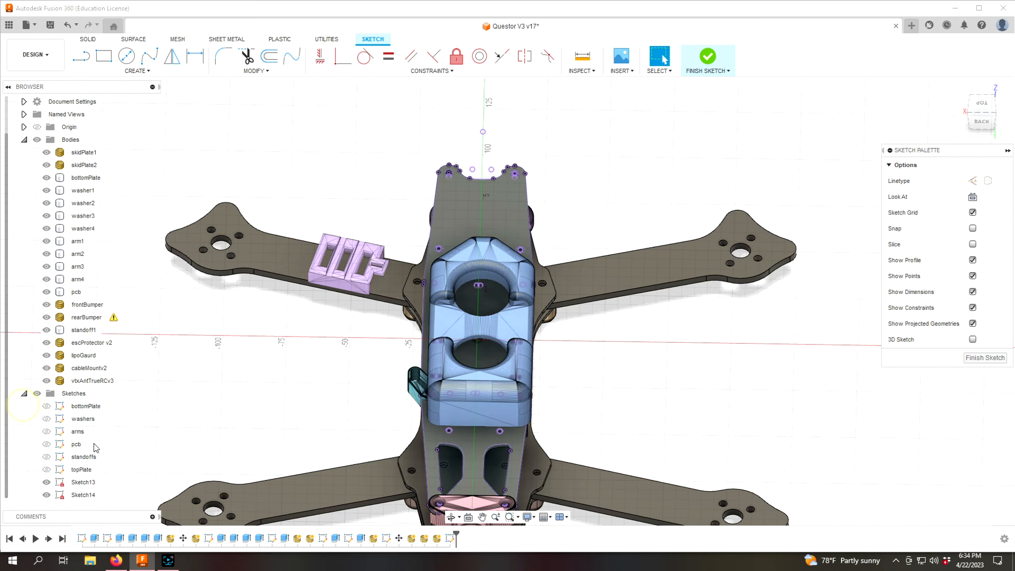
left_click(37, 142)
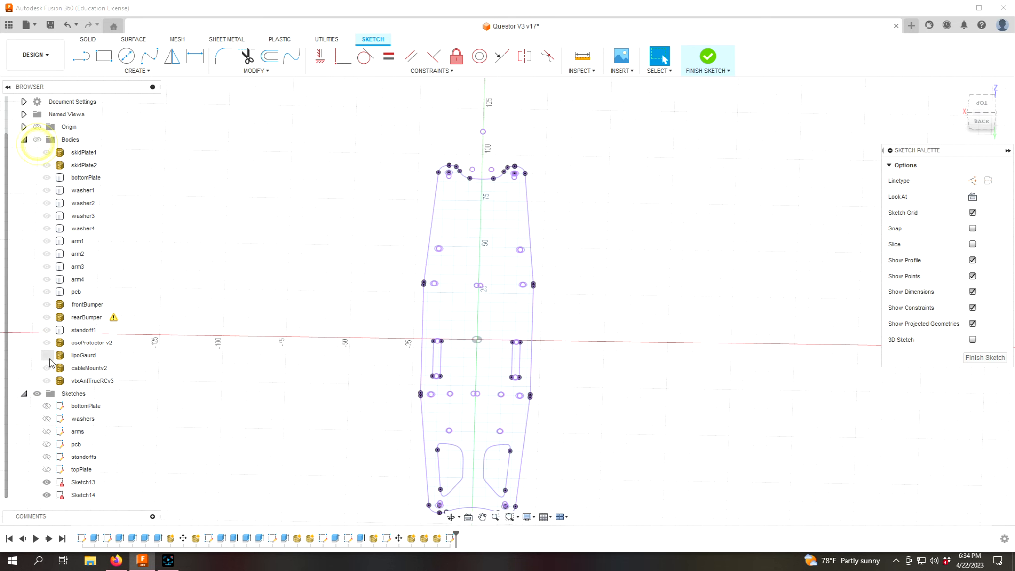
left_click(982, 107)
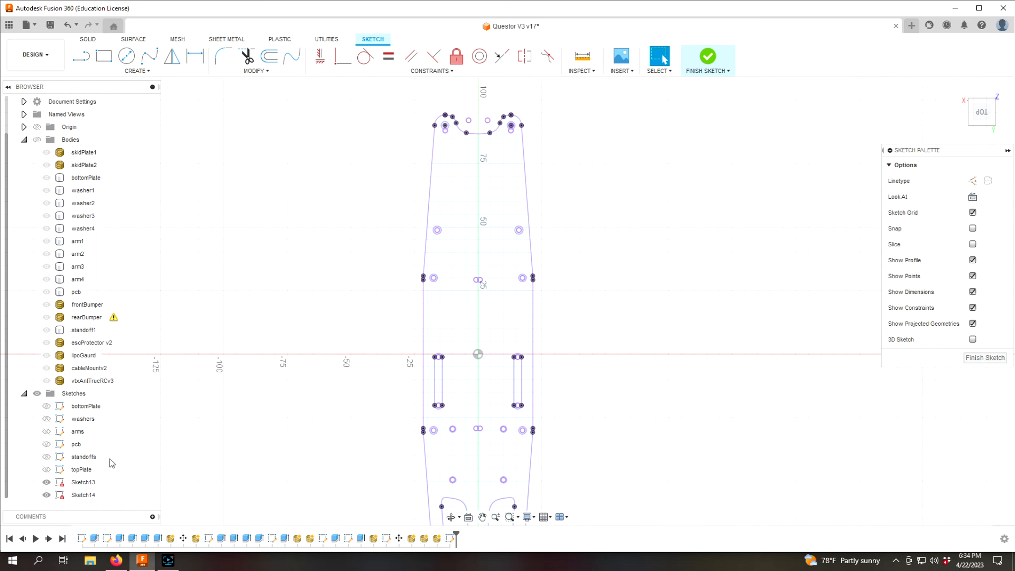
left_click(47, 482)
left_click(82, 495)
scroll(310, 438, "down", 3)
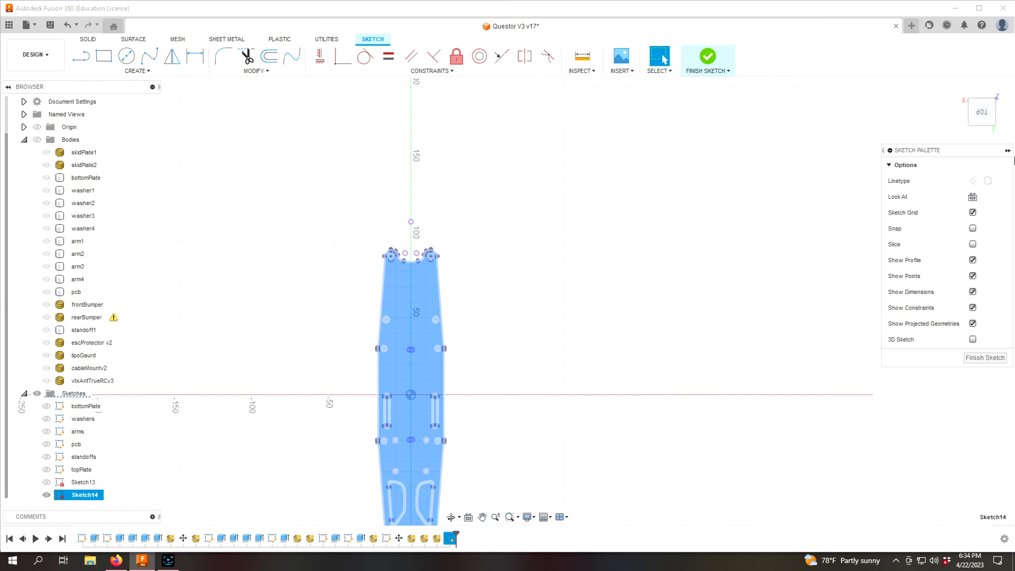
left_click(482, 517)
left_click_drag(494, 454, 519, 318)
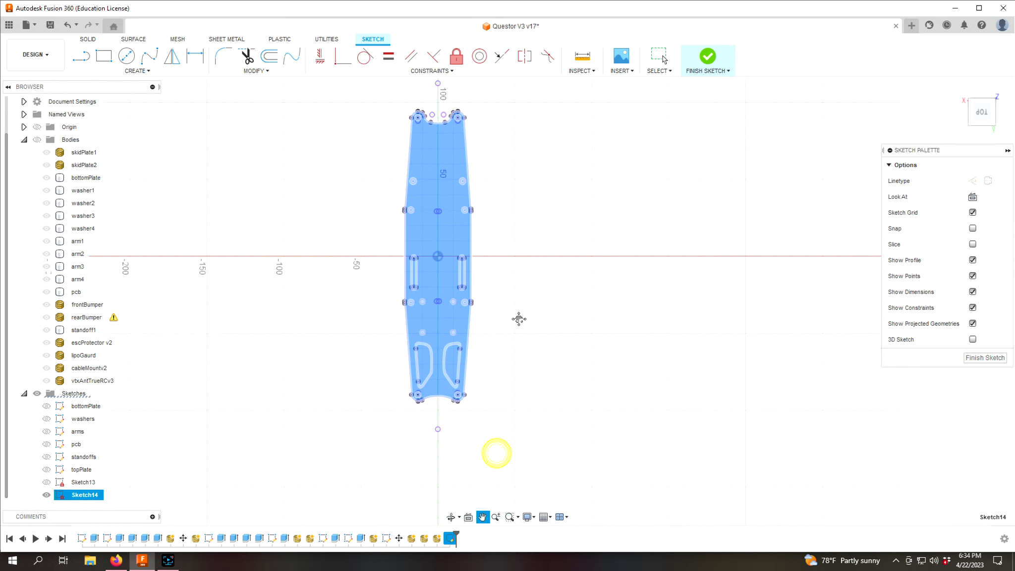
- Finish the sketch of the projected top plate and rename it topPlateForMilling
scroll(480, 313, "up", 2)
left_click_drag(541, 261, 567, 307)
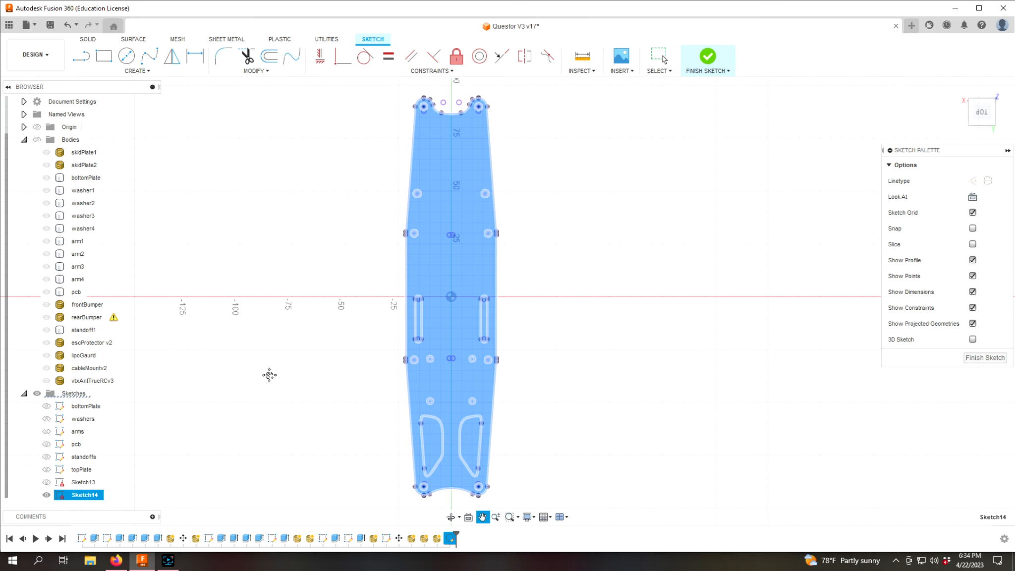
left_click(992, 358)
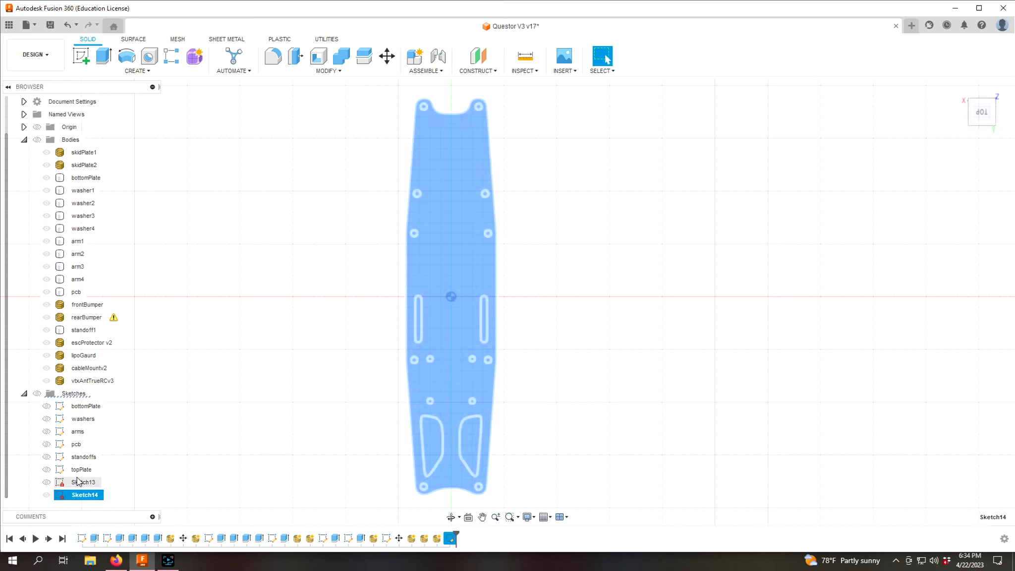
right_click(84, 496)
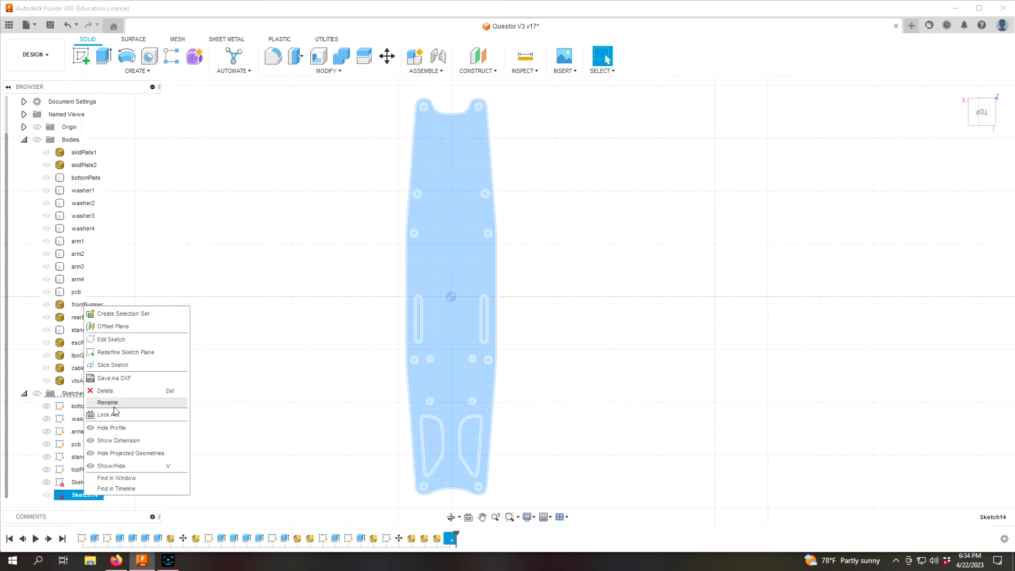
left_click(115, 404)
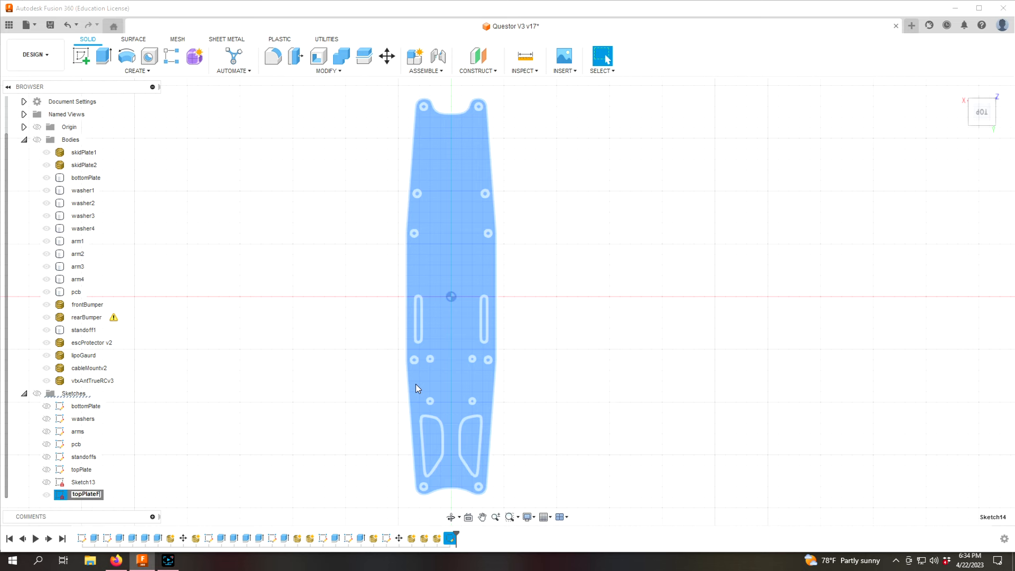
key("Return")
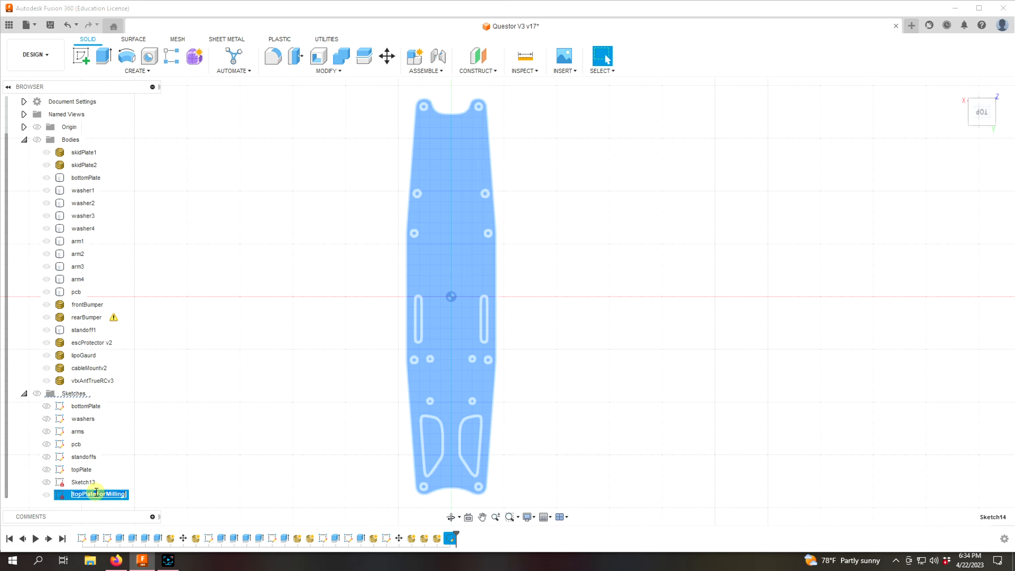
- Export the topPlateForMilling sketch as a DXF file named topPlateForMilling in the Questor V3 folder
left_click(70, 497)
right_click(70, 497)
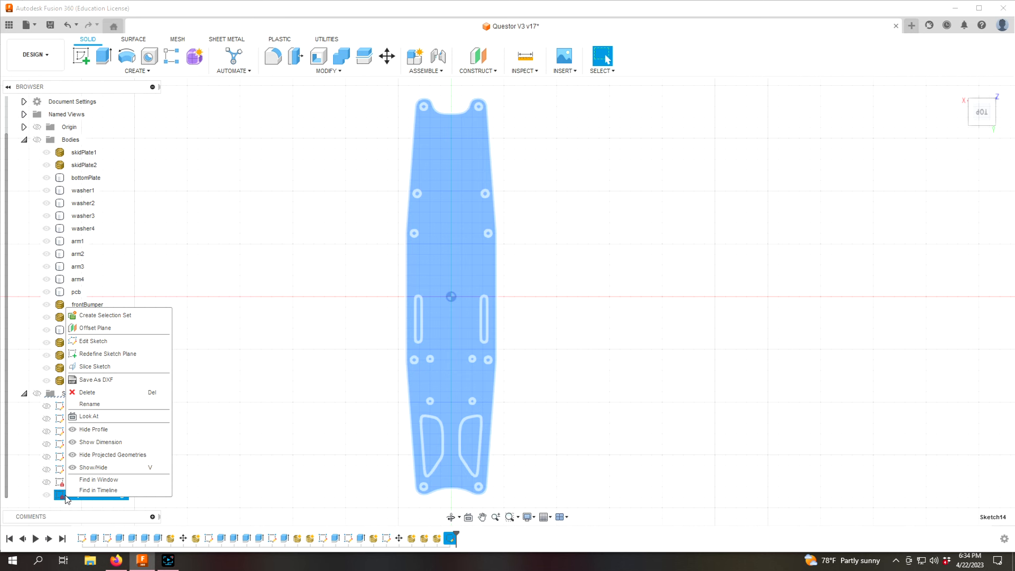
left_click(112, 385)
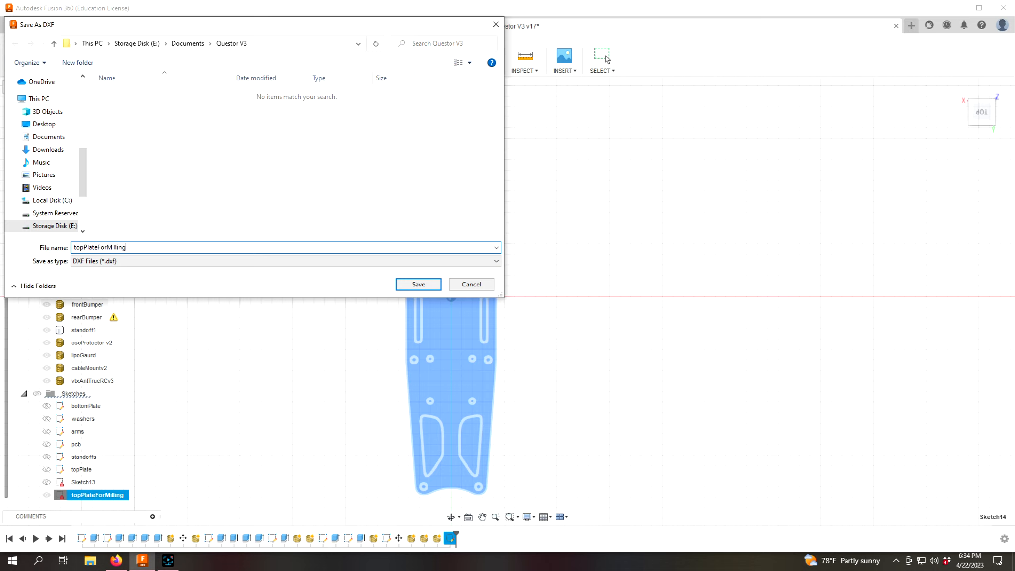
key("Return")
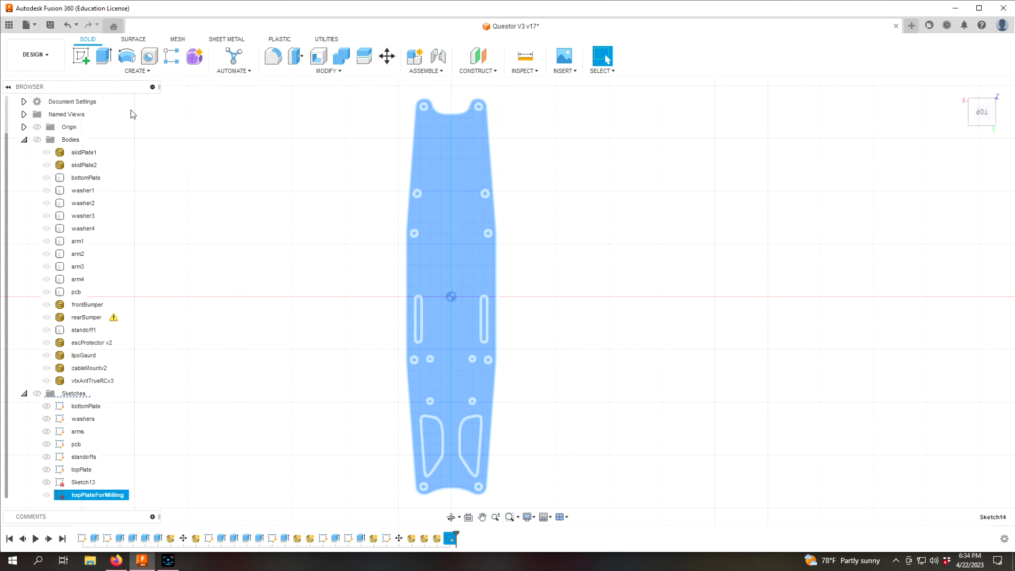
- Show all bodies and the sketches folder again, and hide the pcb body covering the bottom plate
left_click(36, 140)
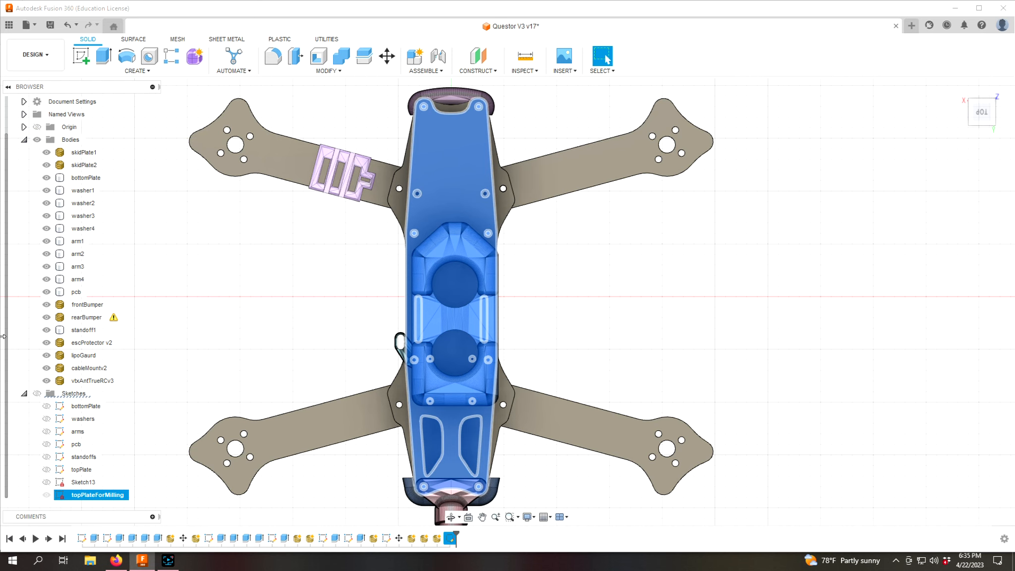
left_click(37, 393)
left_click_drag(985, 114, 1012, 72)
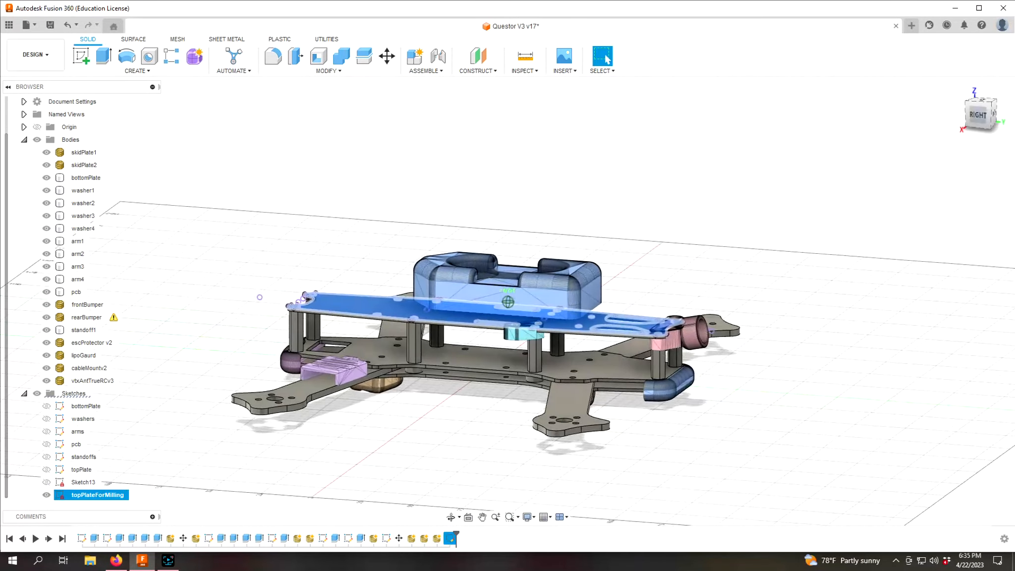
left_click(375, 353)
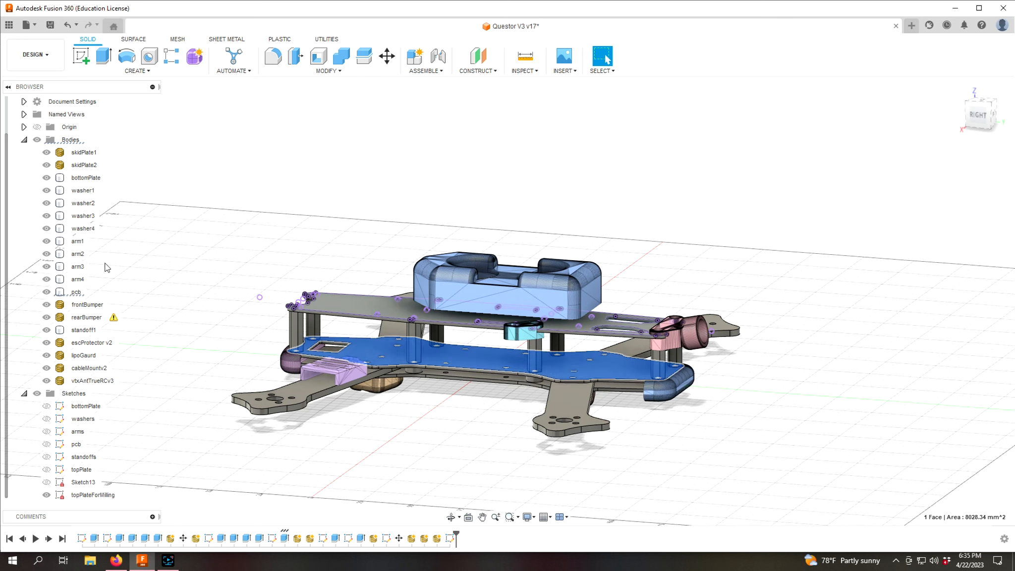
left_click(47, 292)
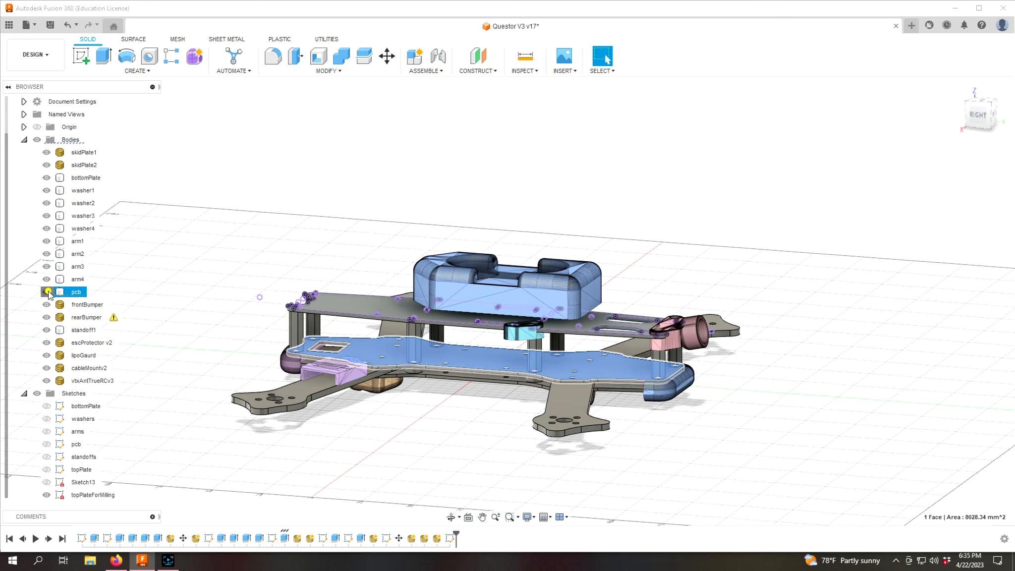
- Create a sketch on the upper face of the frame's bottom plate
left_click(435, 374)
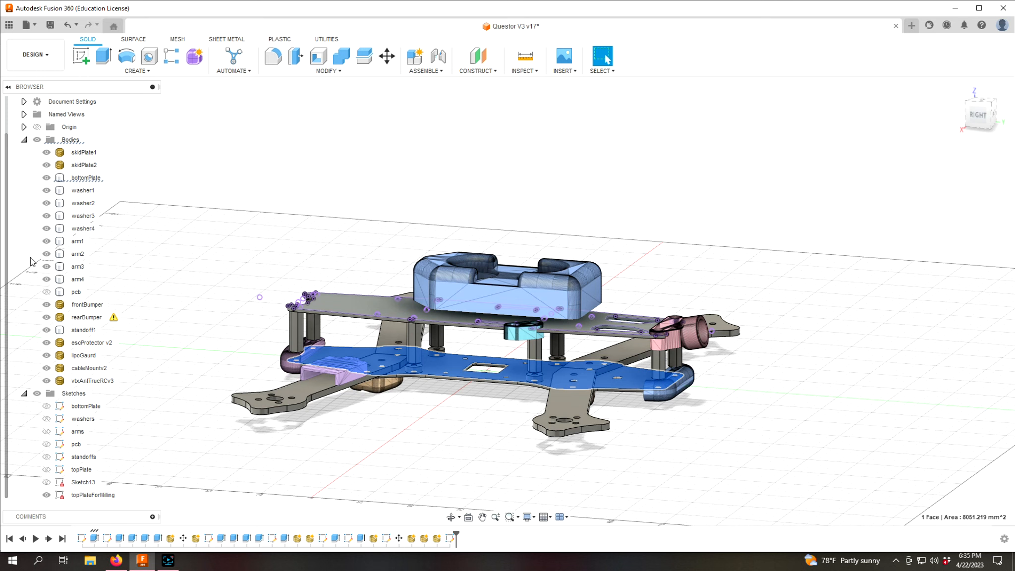
left_click(450, 365)
right_click(450, 365)
left_click(449, 185)
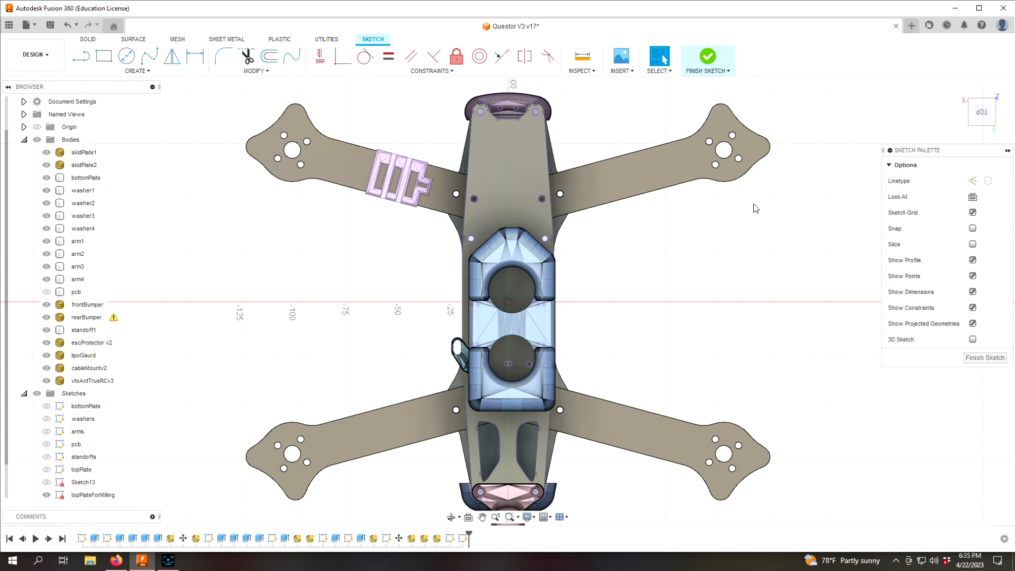
- Project the bottom plate's upper face into the sketch with the projection link enabled
left_click(133, 71)
mouse_move(124, 232)
left_click(169, 232)
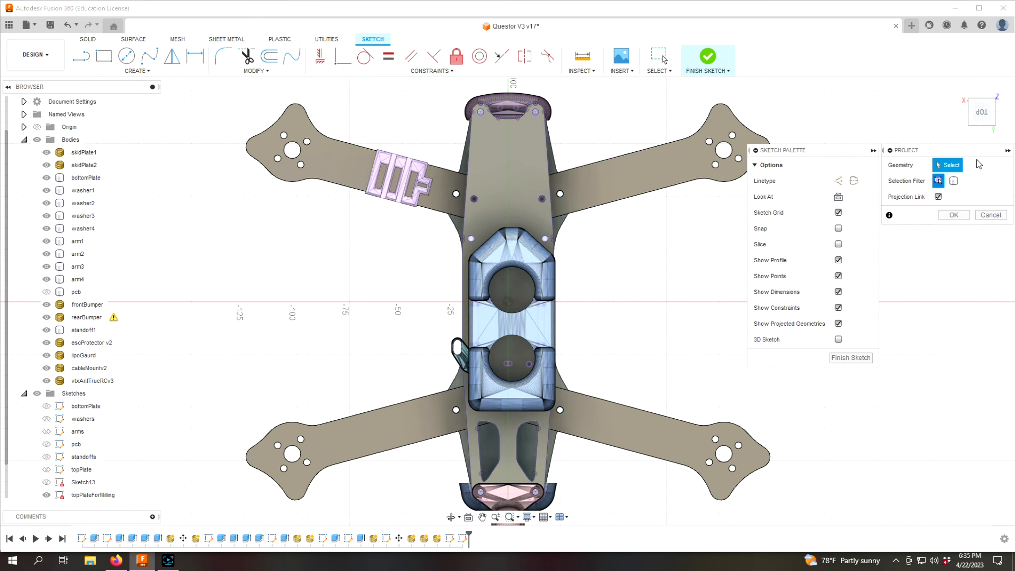
left_click_drag(984, 113, 1006, 97)
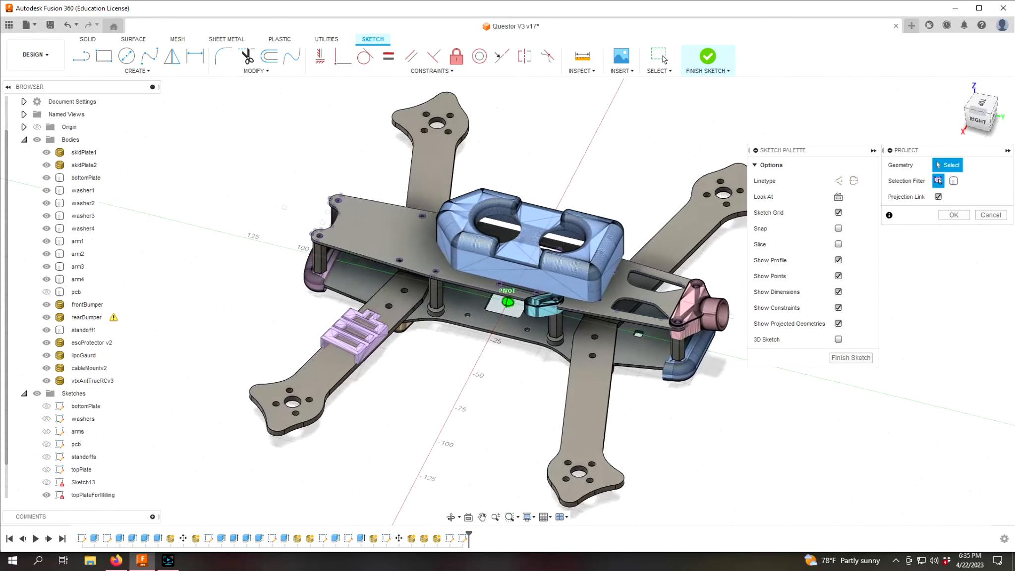
left_click(464, 304)
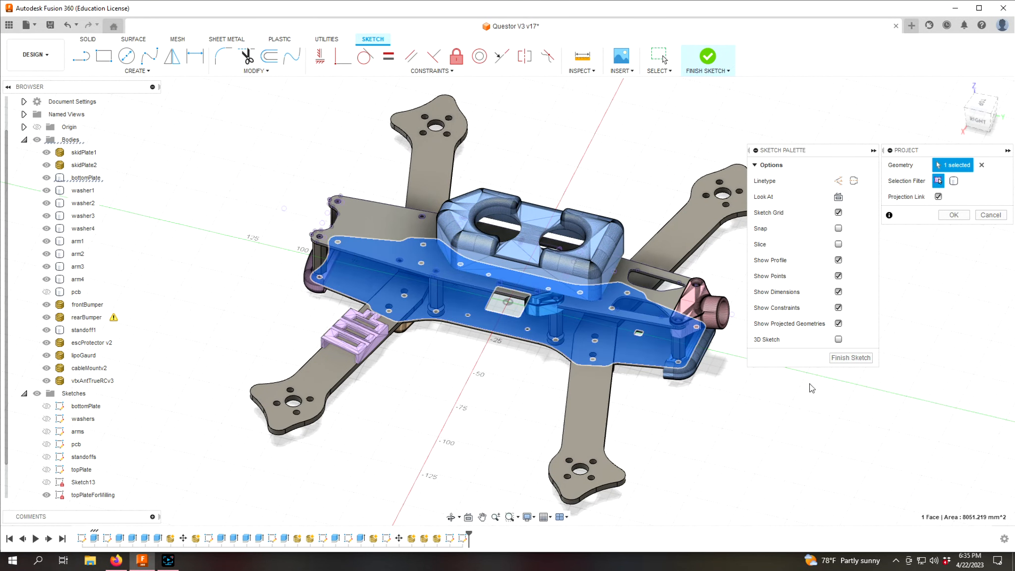
left_click(956, 214)
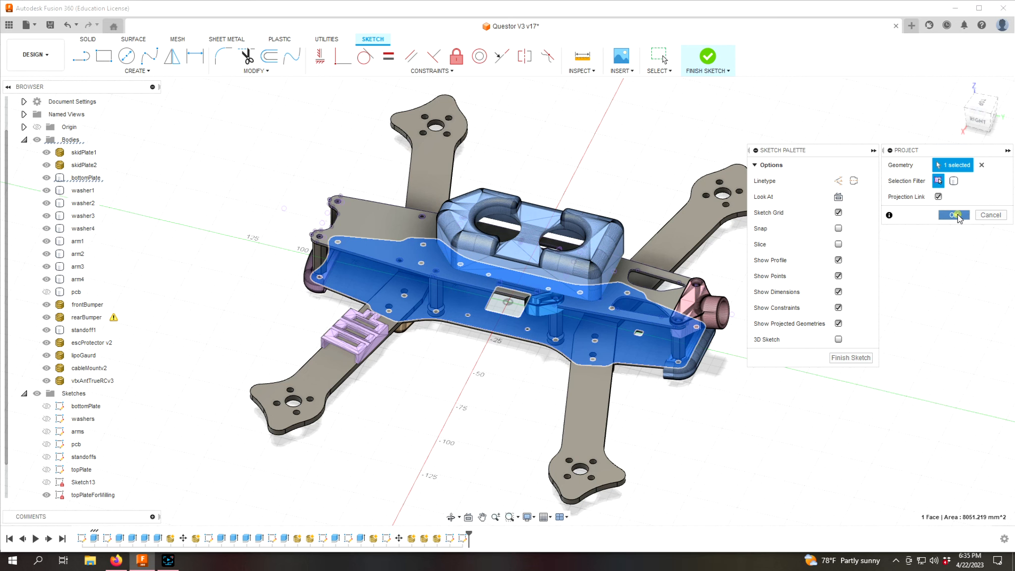
- Finish the bottom plate sketch and hide all bodies and the topPlateForMilling sketch
left_click(36, 141)
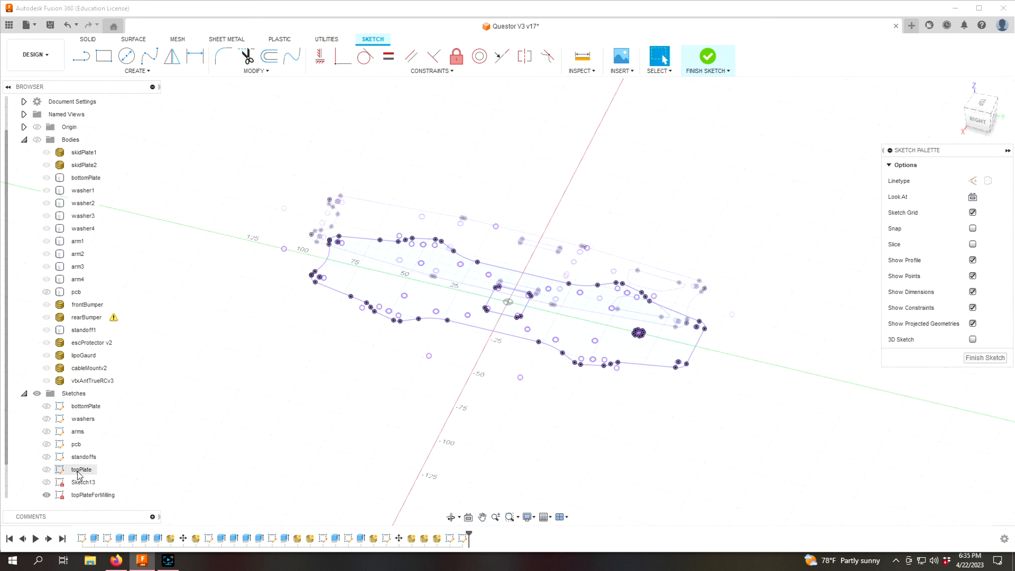
left_click(986, 357)
left_click(982, 117)
left_click_drag(983, 117, 895, 154)
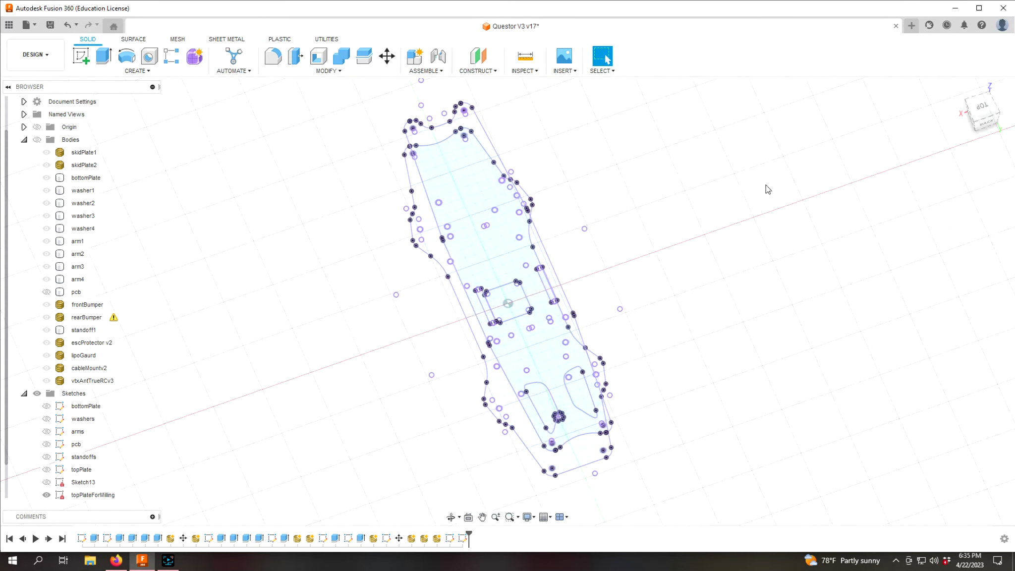
left_click(37, 395)
left_click(36, 394)
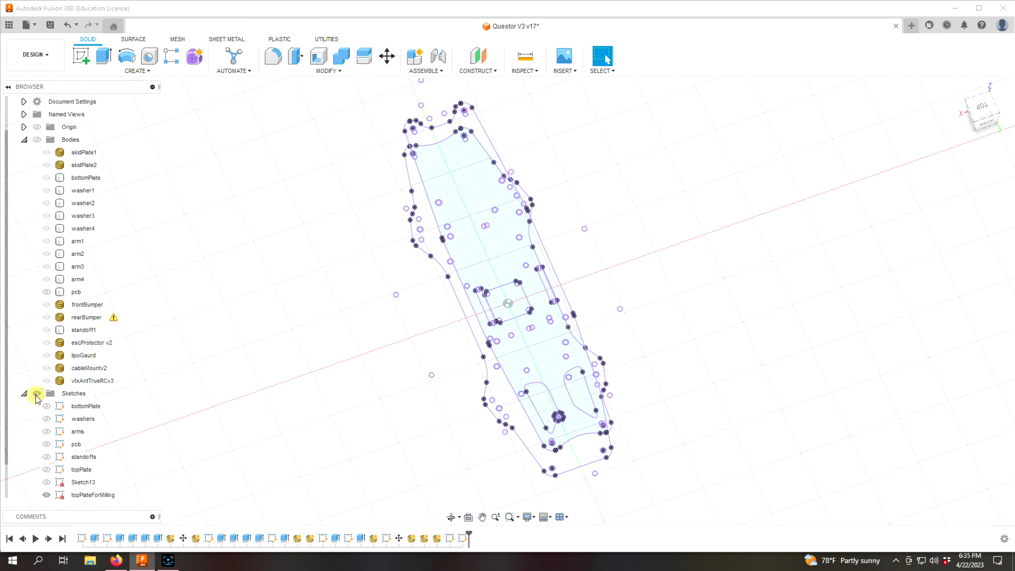
left_click(46, 494)
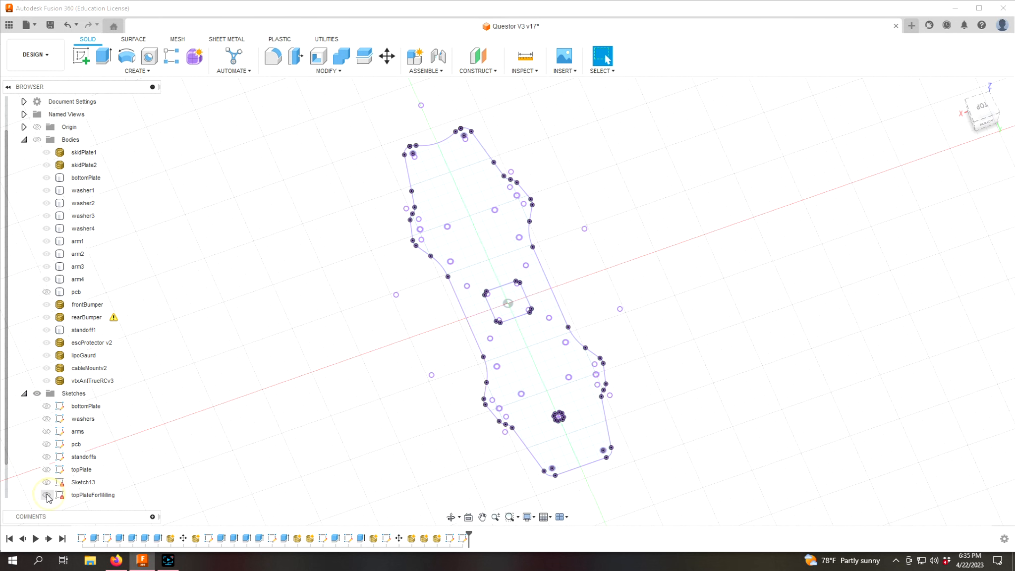
- Rename the new sketch holding the bottom plate outline as bottomPlateForMilling
scroll(71, 496, "down", 2)
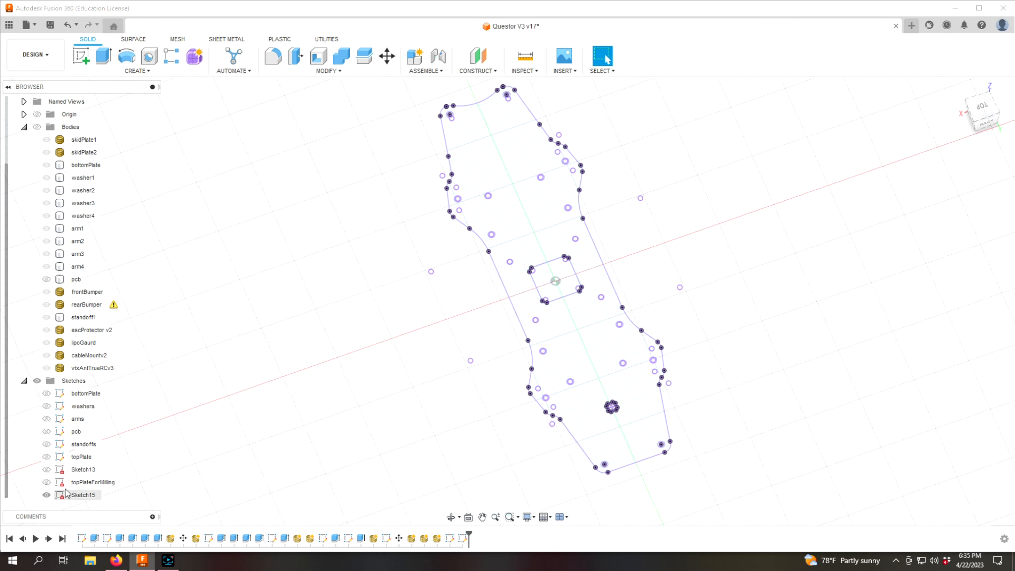
scroll(509, 256, "up", 2)
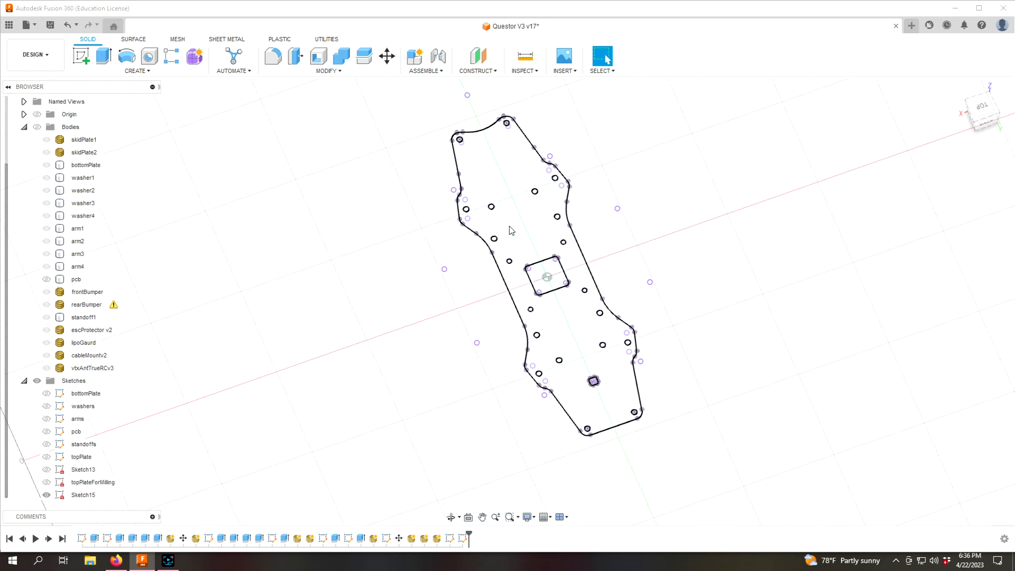
left_click(513, 192)
left_click(982, 110)
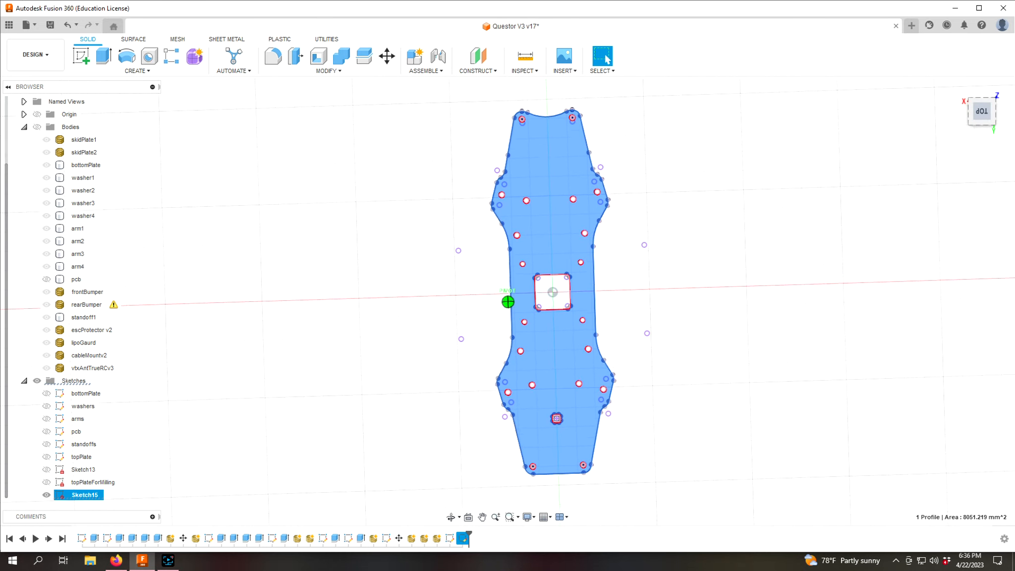
right_click(75, 497)
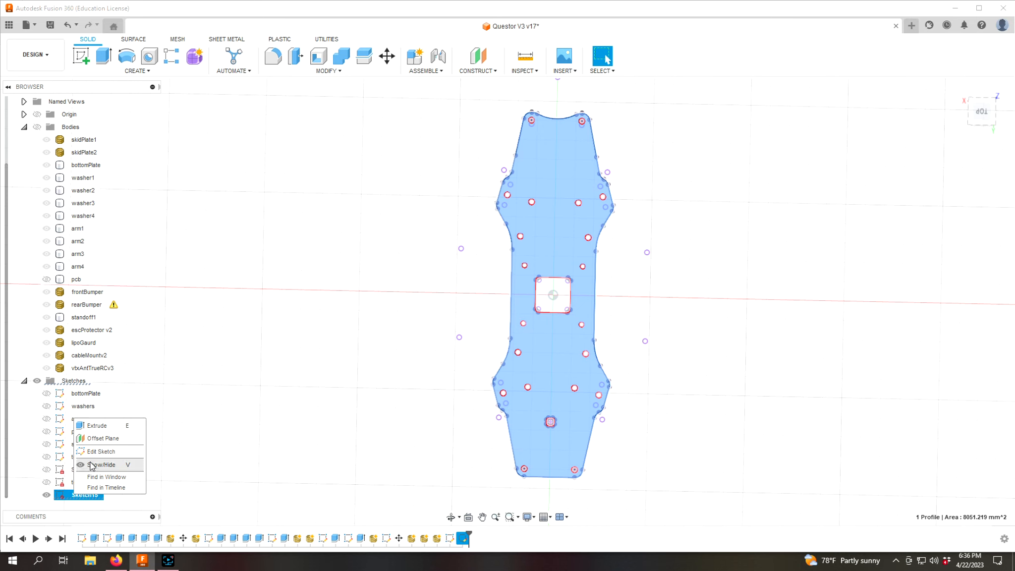
right_click(70, 499)
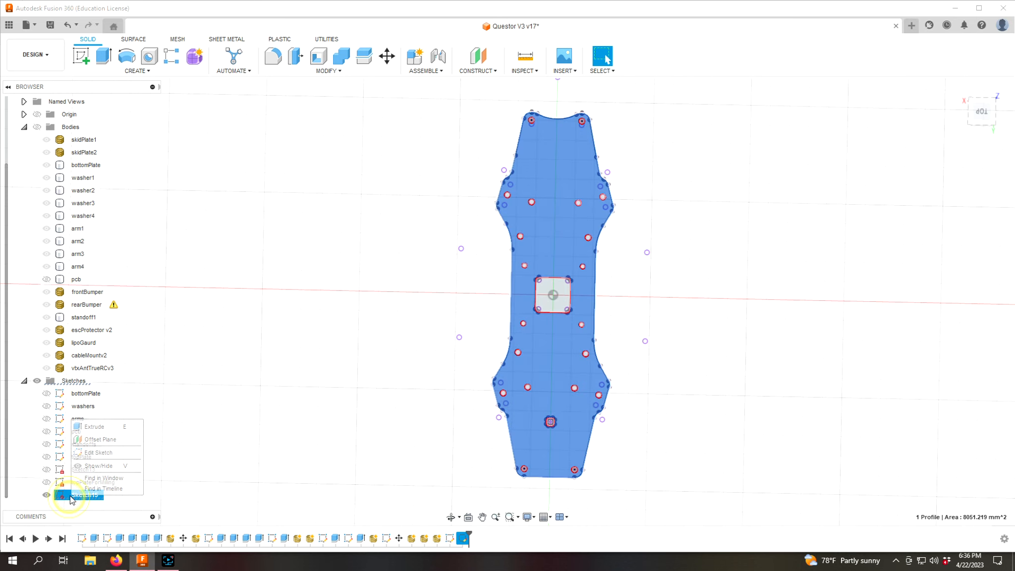
left_click(71, 497)
right_click(71, 495)
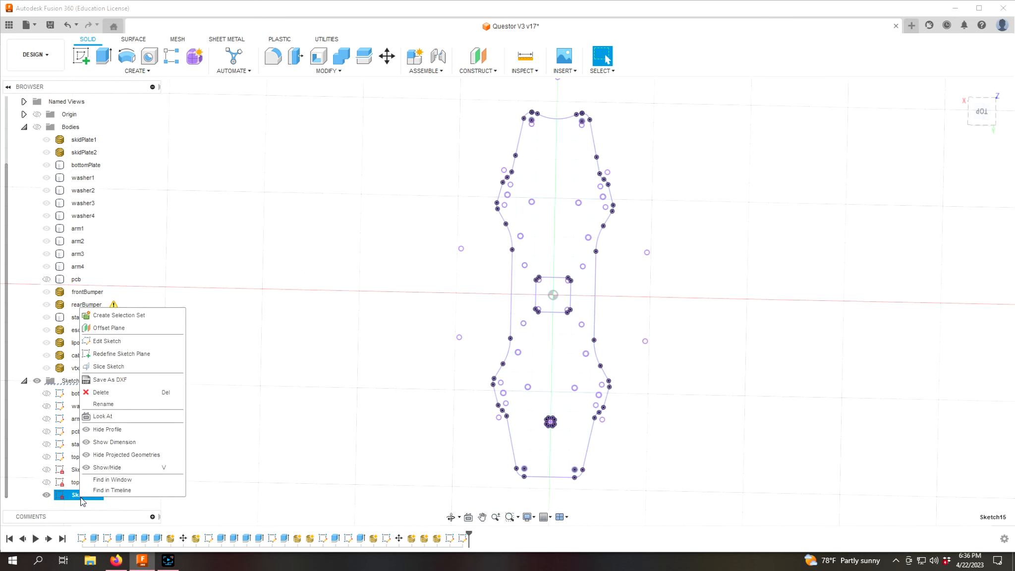
left_click(122, 404)
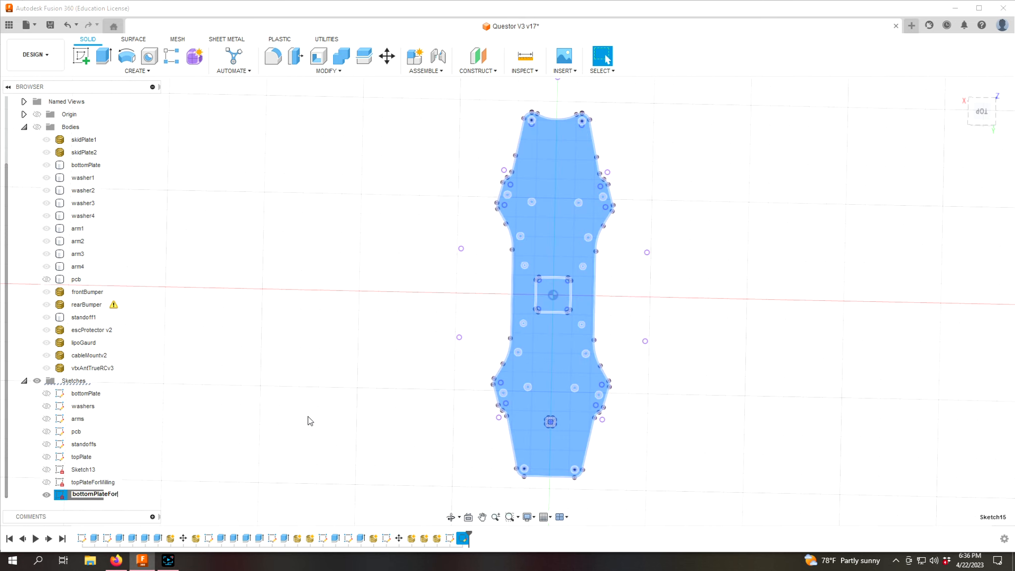
key("Return")
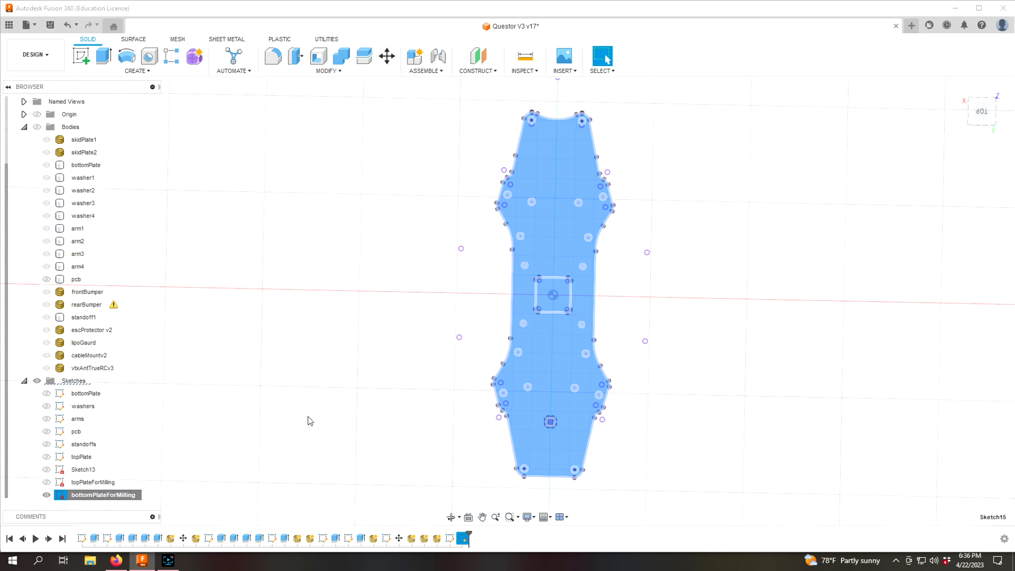
- Export the bottomPlateForMilling sketch as a DXF file named bottomPlateForMilling in the Questor V3 folder
right_click(79, 497)
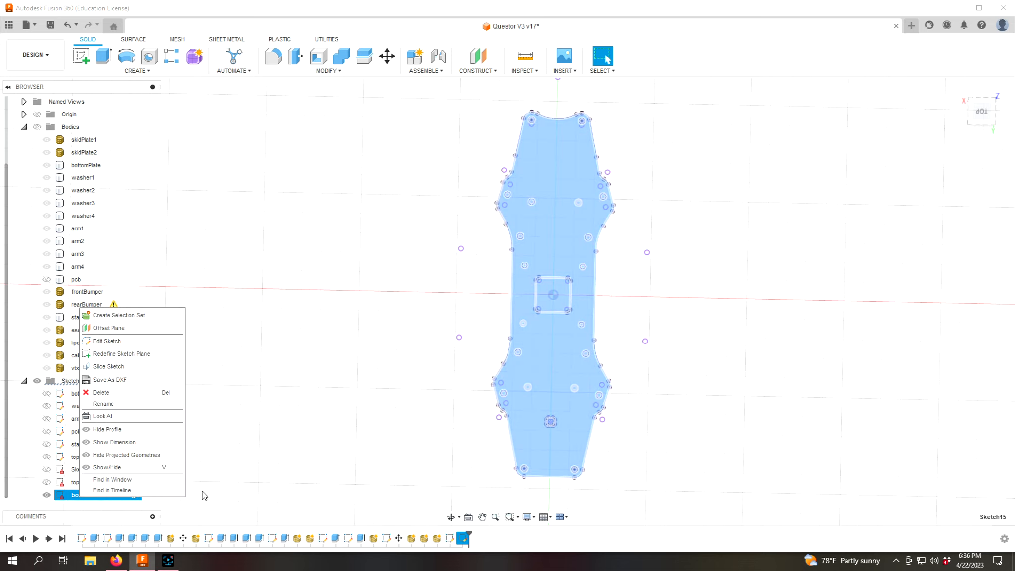
left_click(131, 382)
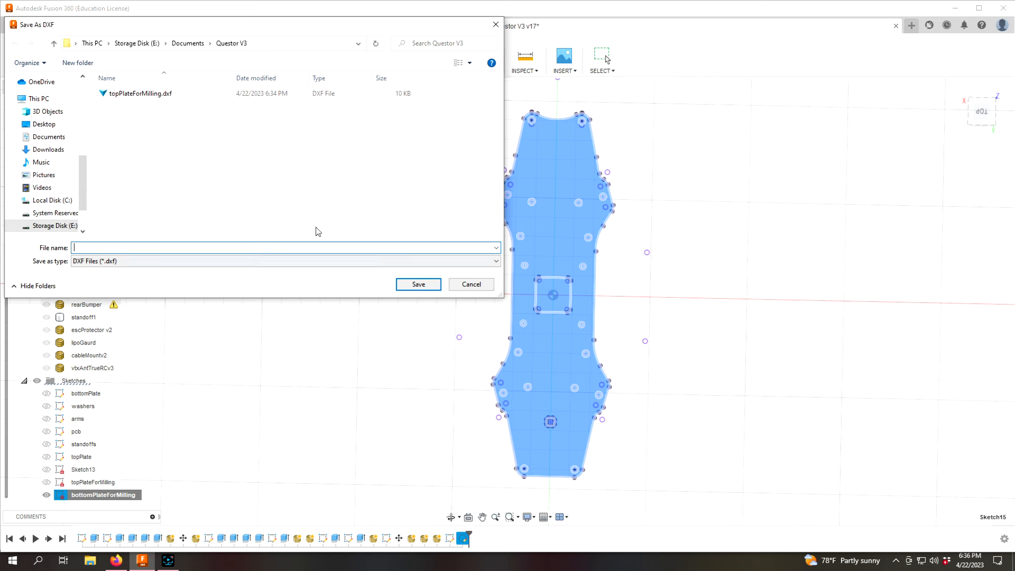
type("bottomPlateForMilling")
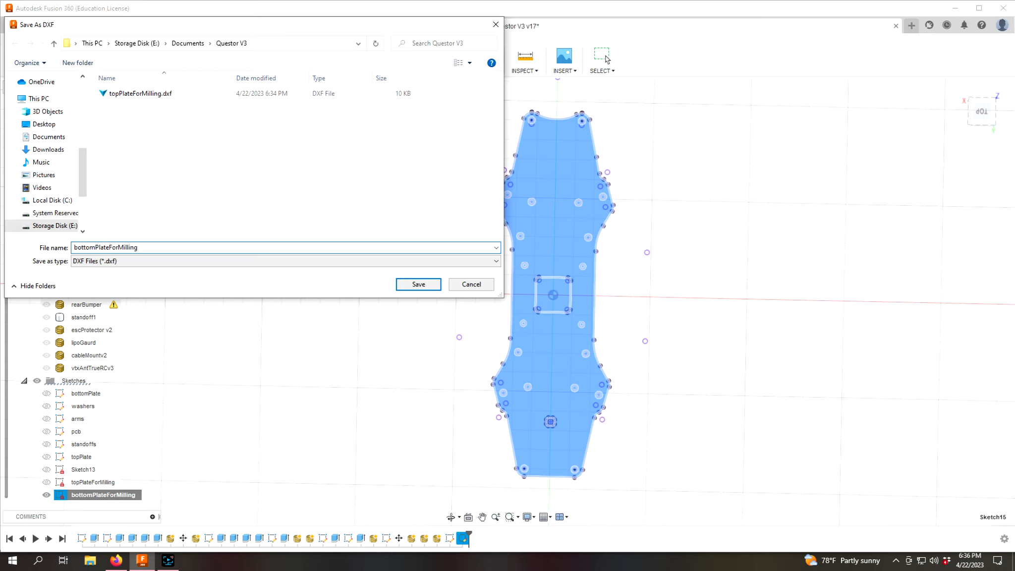
left_click(423, 284)
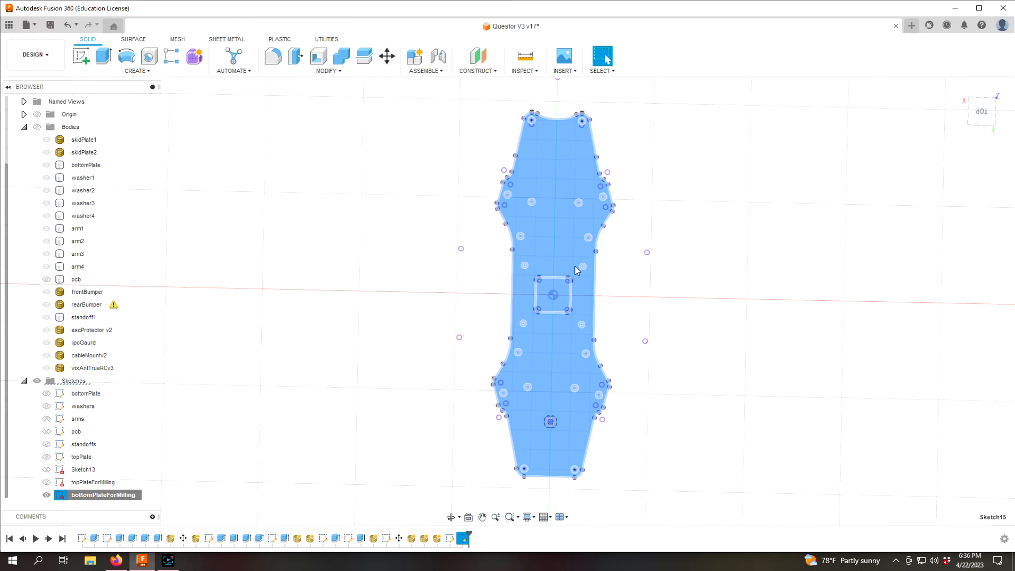
- Create a new blank design and look at it from the top
left_click(912, 26)
left_click(983, 102)
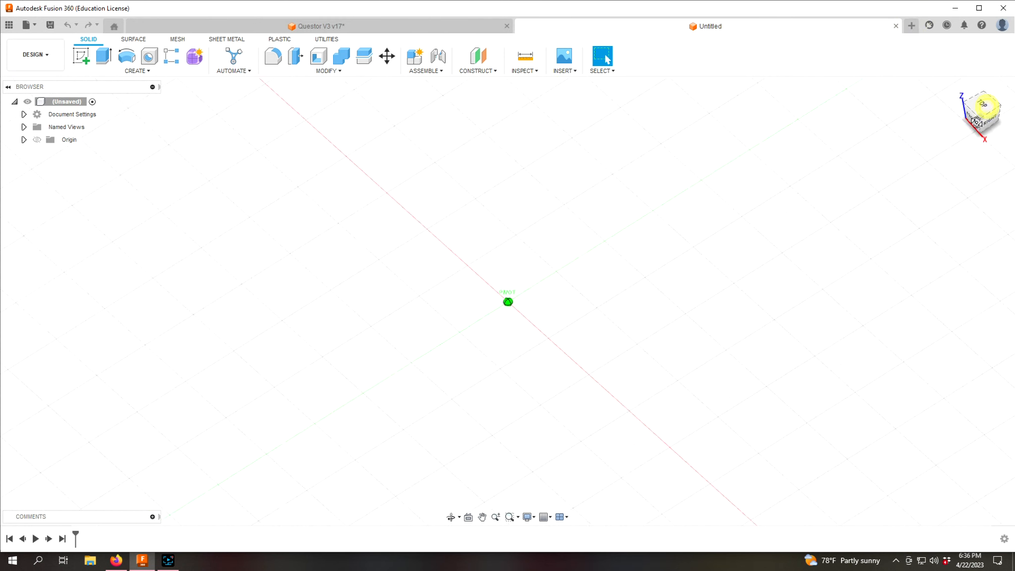
- Load bottomPlateForMilling.dxf from the Questor V3 folder onto the XY plane with Insert DXF, viewing the design from the top
left_click(577, 72)
left_click(584, 125)
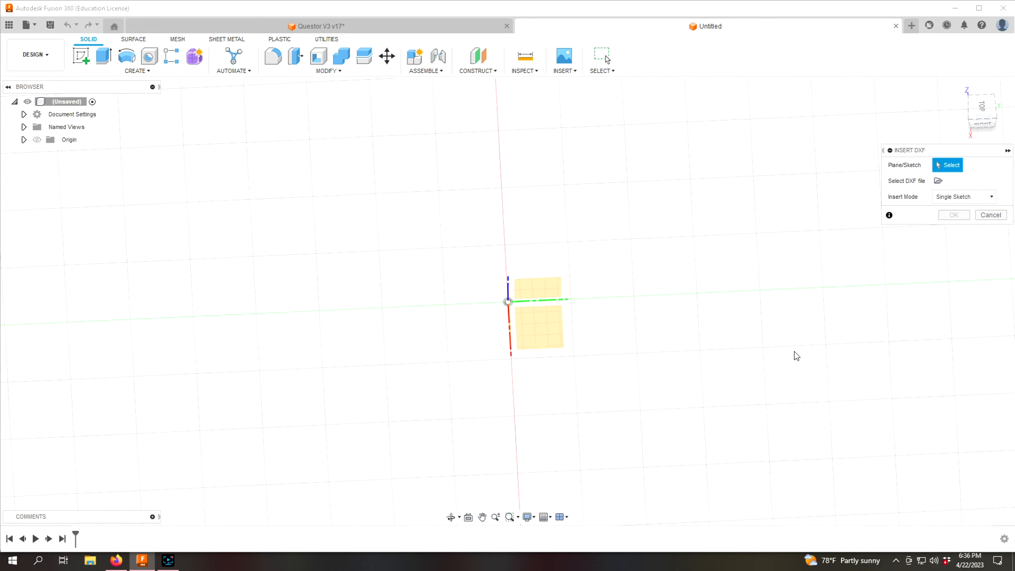
left_click(982, 123)
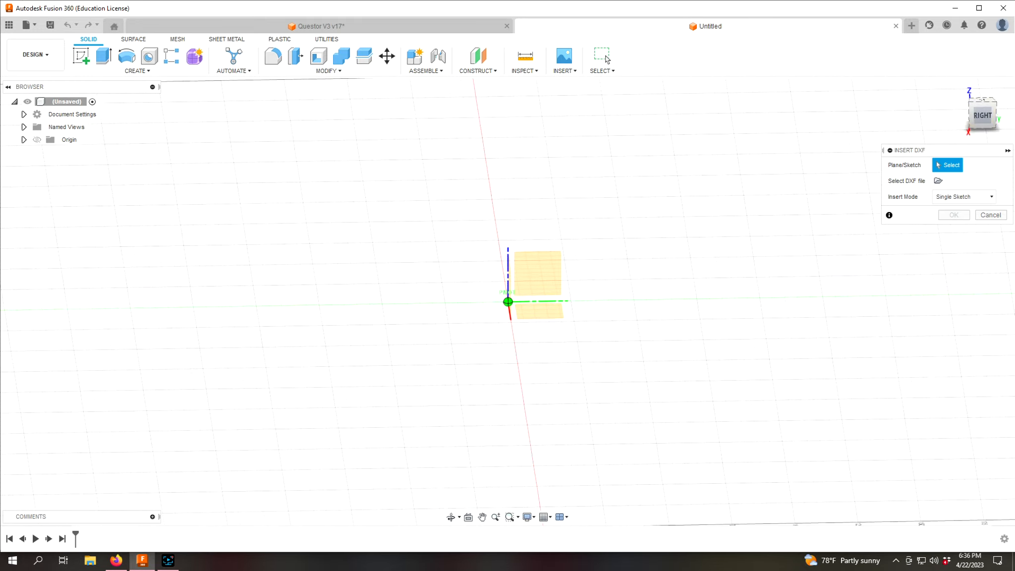
middle_click_drag(508, 302, 302, 397, "shift")
left_click_drag(942, 130, 987, 111)
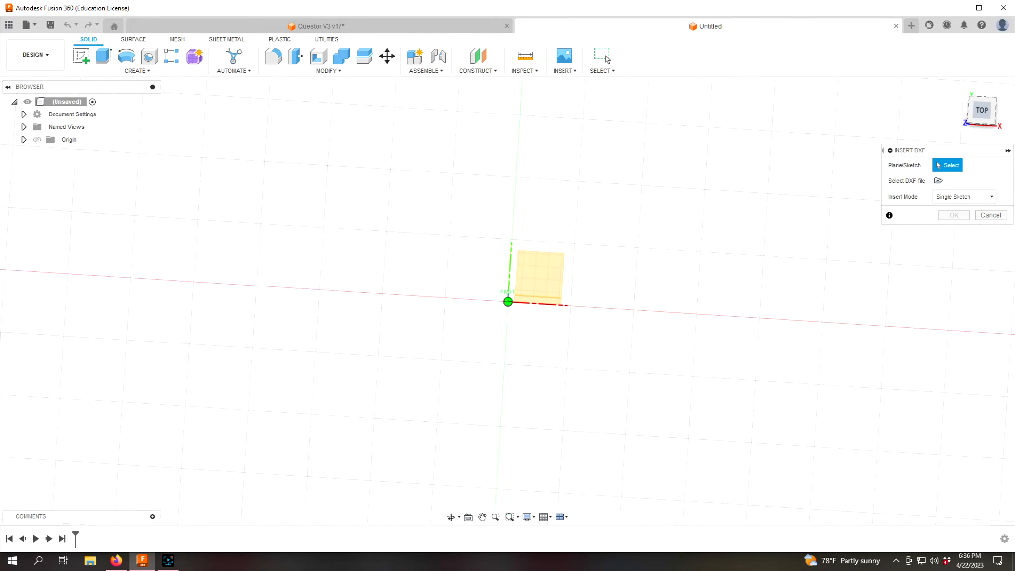
left_click(982, 110)
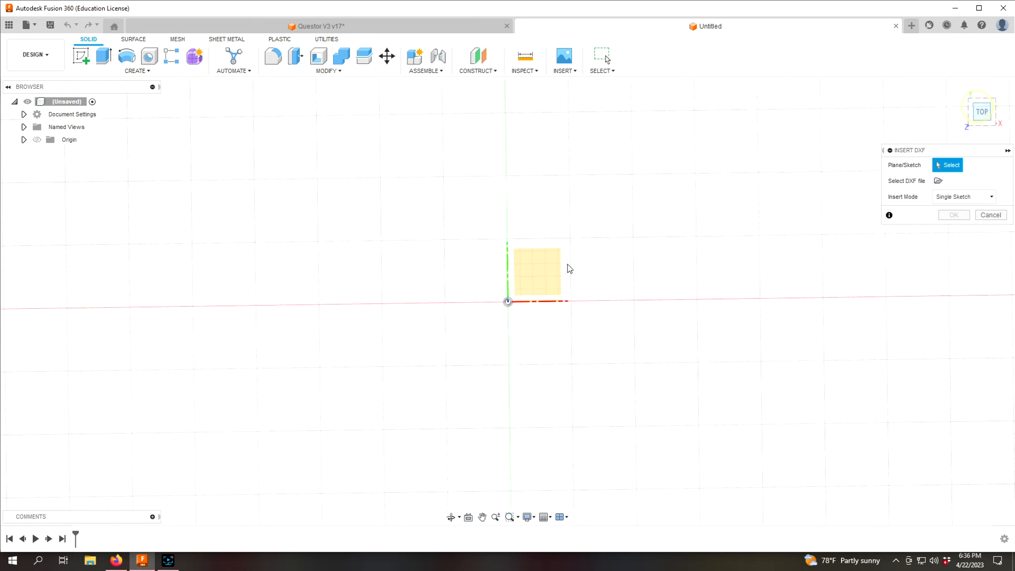
left_click(550, 272)
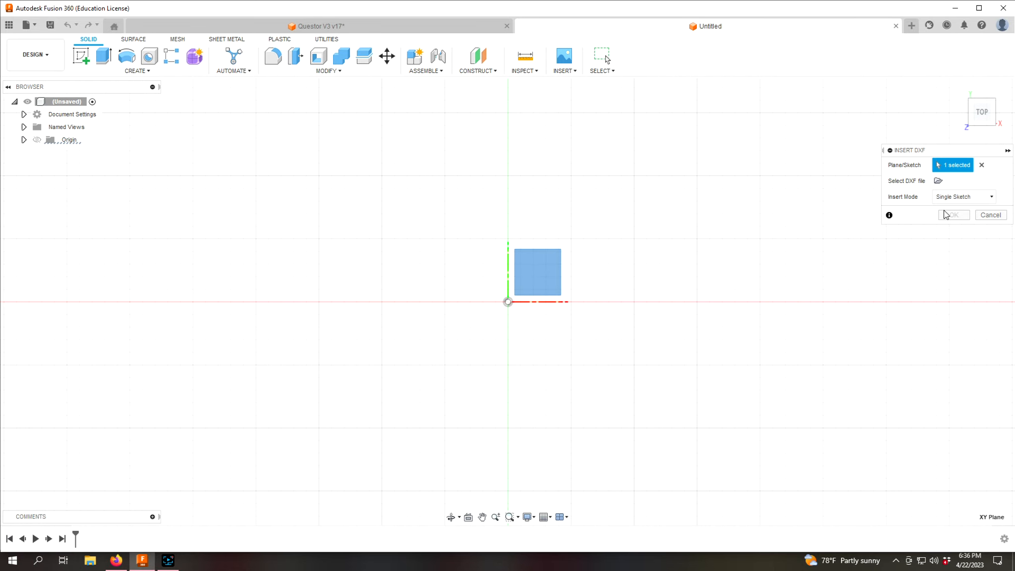
left_click(939, 180)
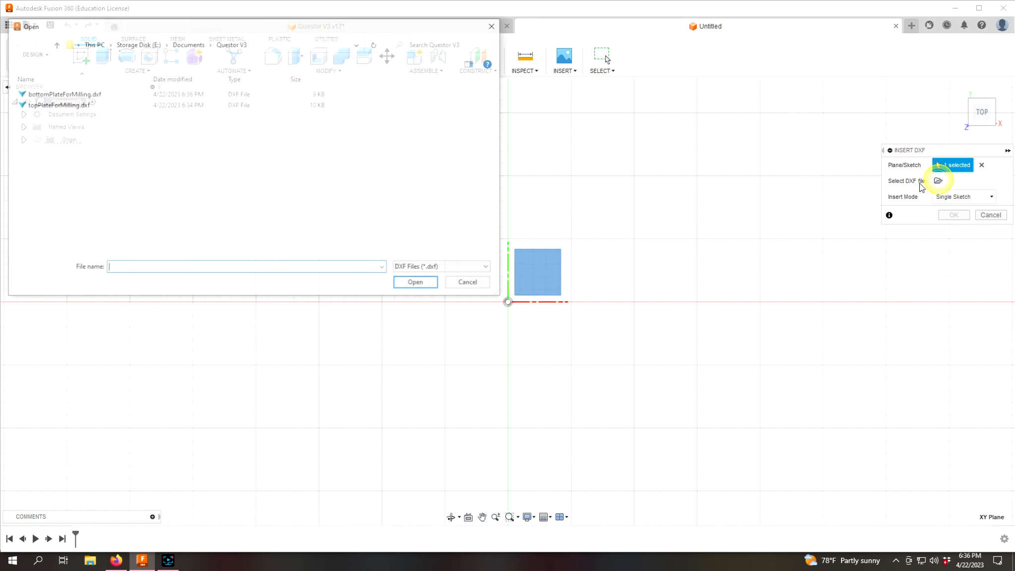
left_click(84, 97)
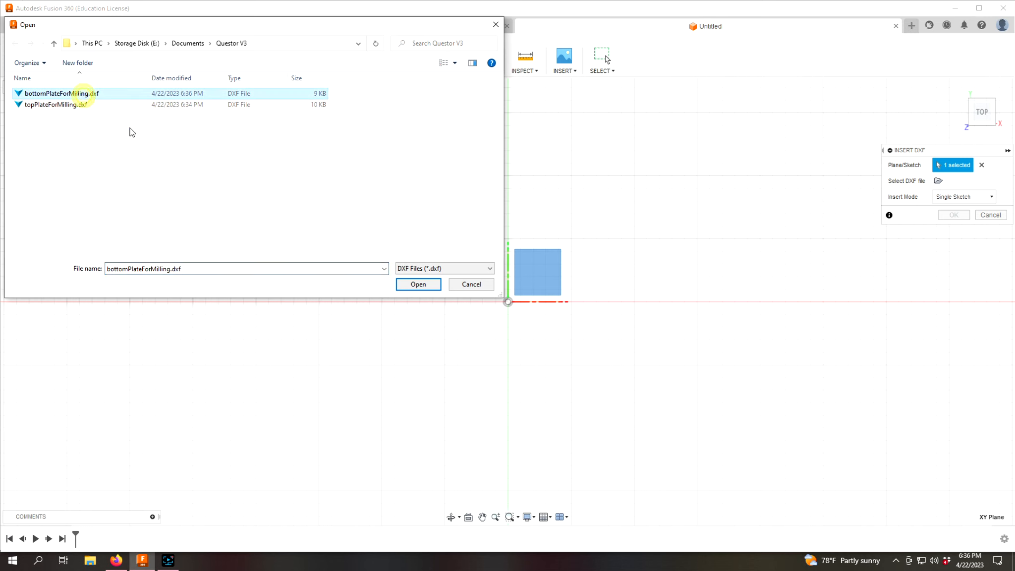
left_click(419, 284)
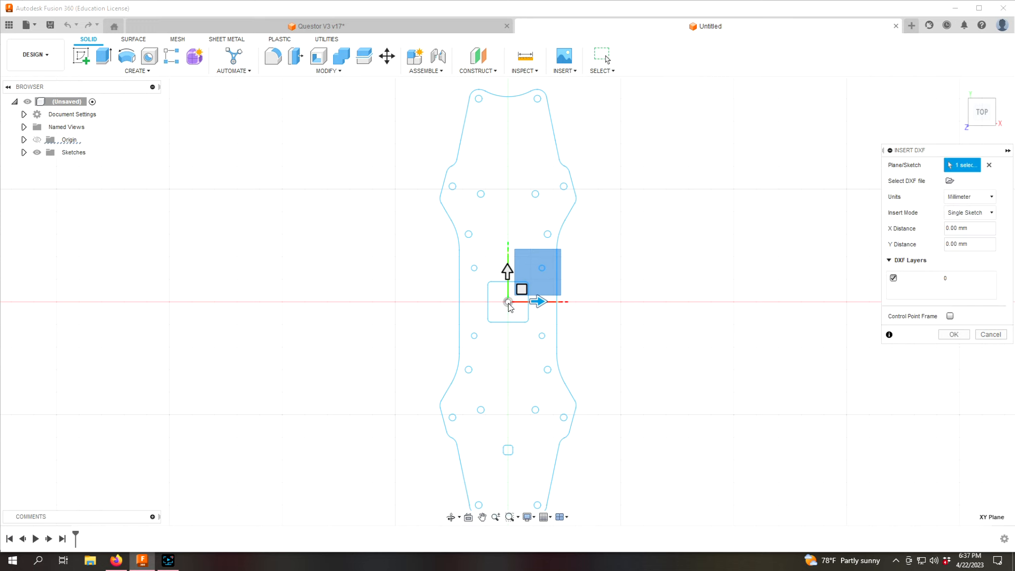
- Shift the bottom plate outline sideways past the Y axis and about 95.3 mm up in Y, and complete its insertion
left_click_drag(539, 301, 558, 23)
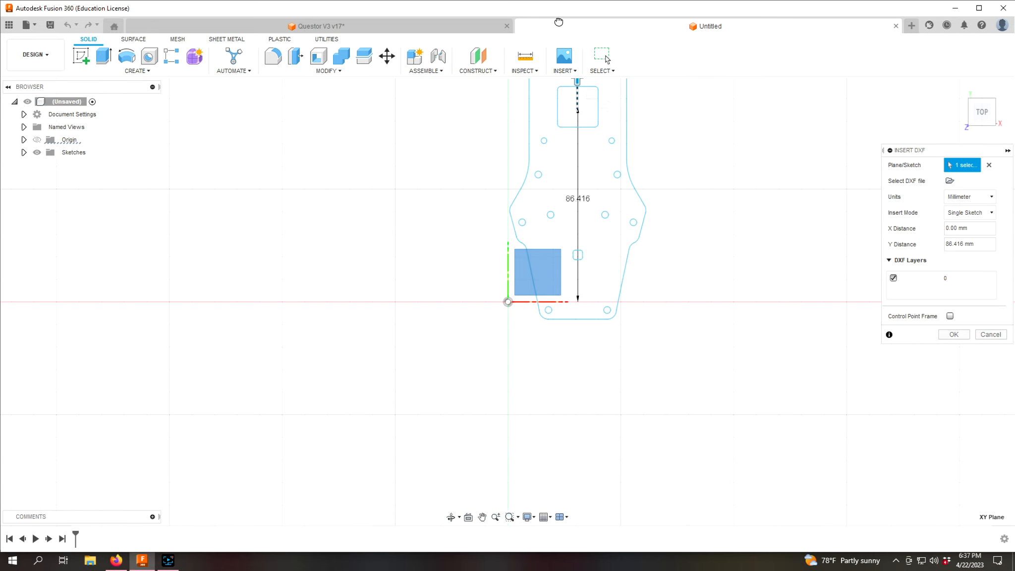
left_click(481, 516)
left_click_drag(685, 358, 685, 477)
key("Escape")
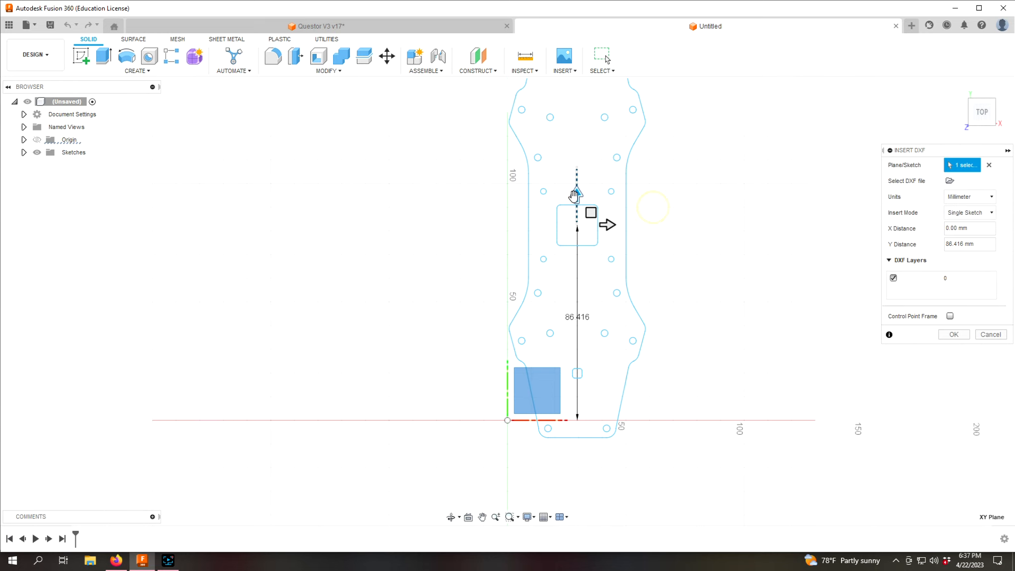
left_click_drag(576, 195, 577, 177)
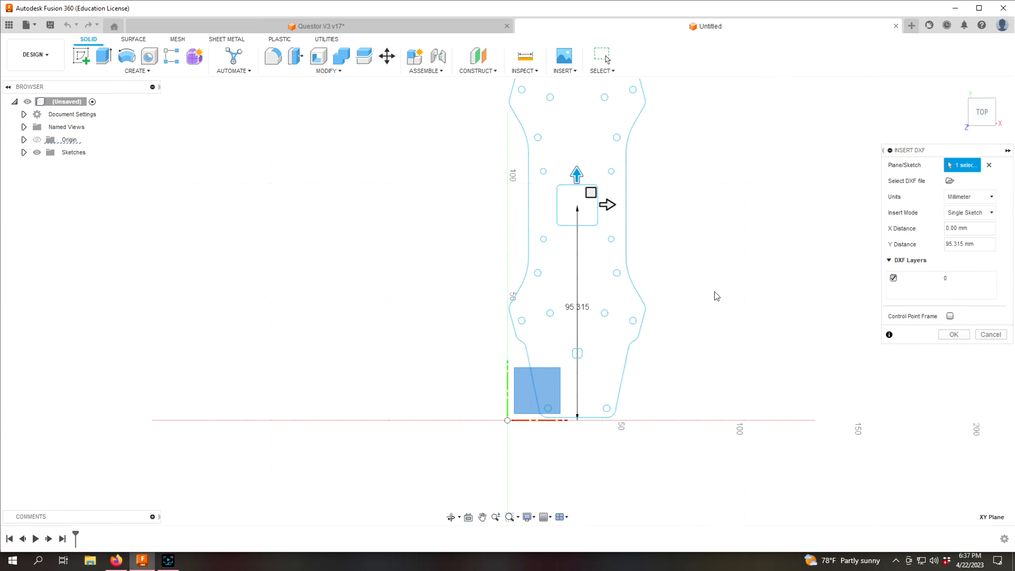
left_click(954, 335)
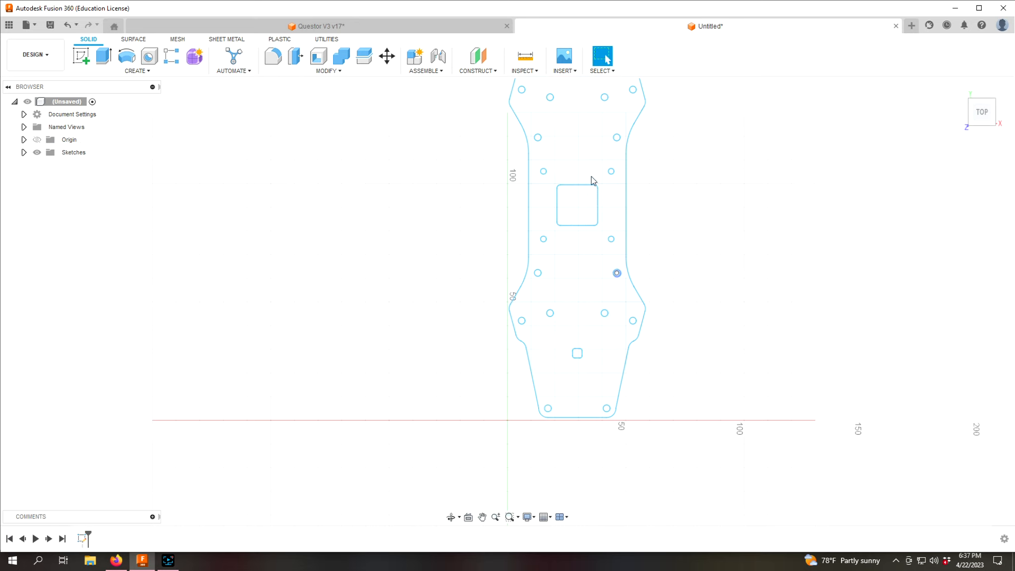
- Start another DXF insertion on the XY plane and load topPlateForMilling.dxf from the Questor V3 folder
left_click(563, 72)
left_click(593, 126)
left_click(528, 400)
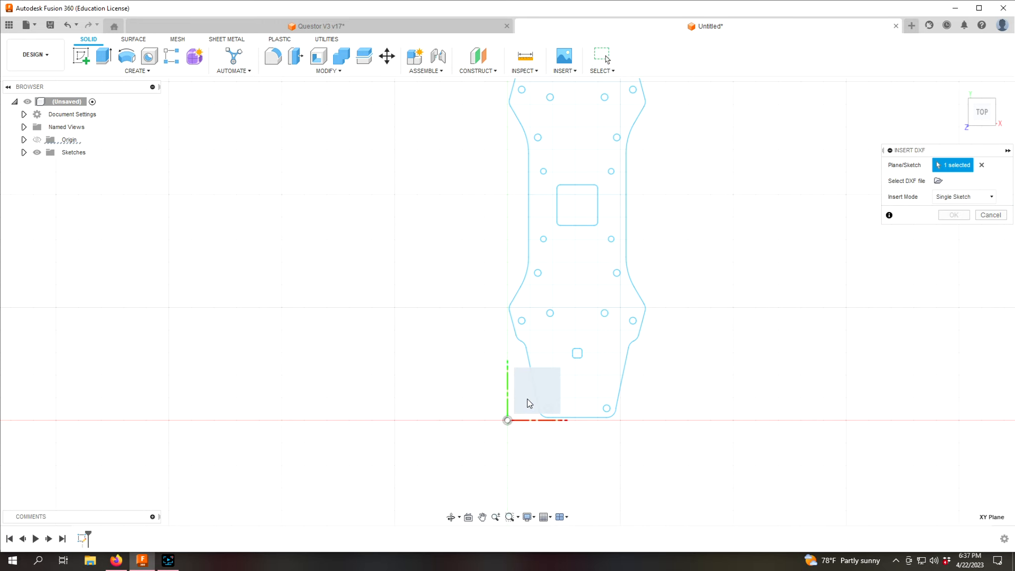
left_click(938, 181)
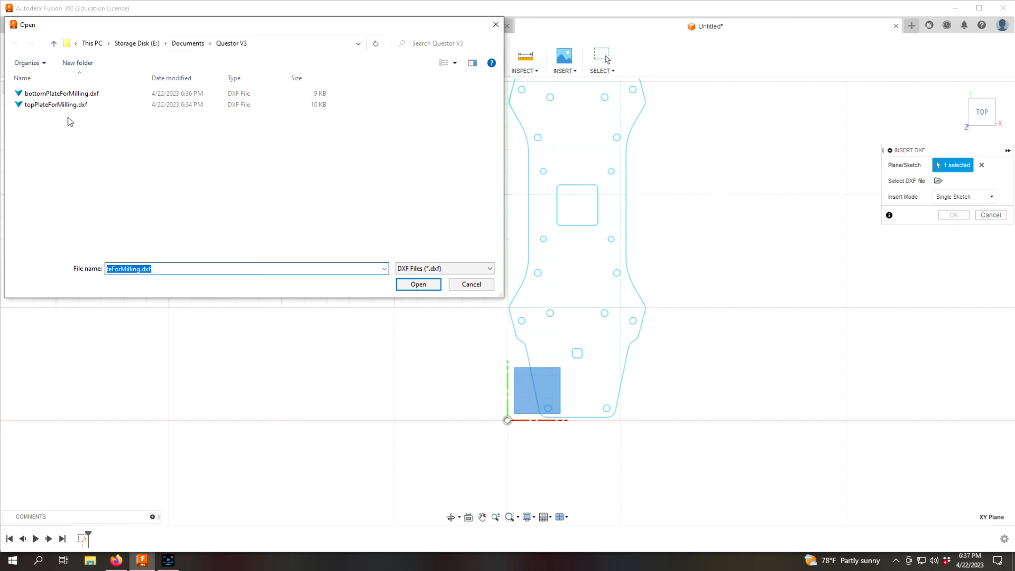
left_click(40, 105)
left_click(417, 284)
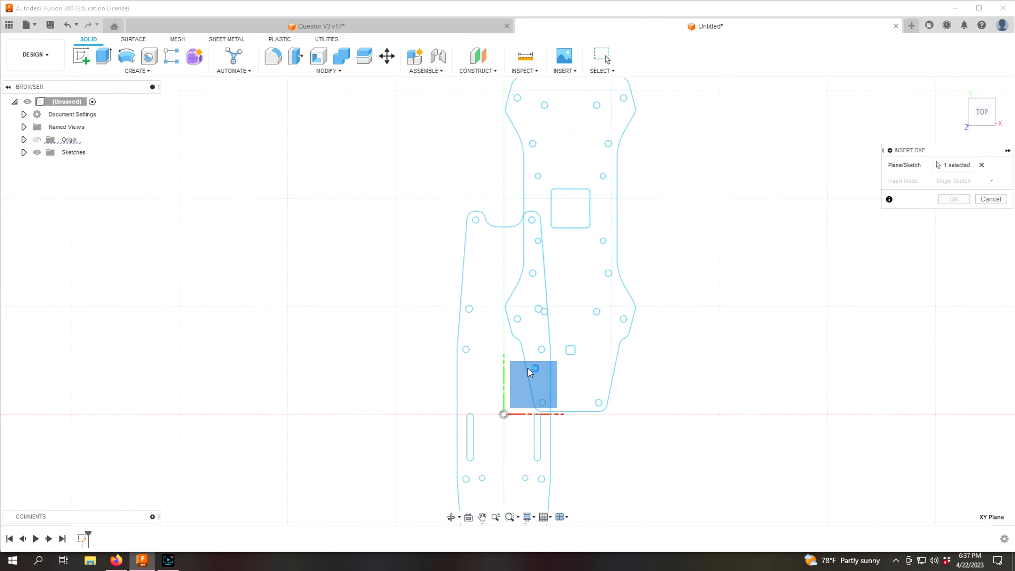